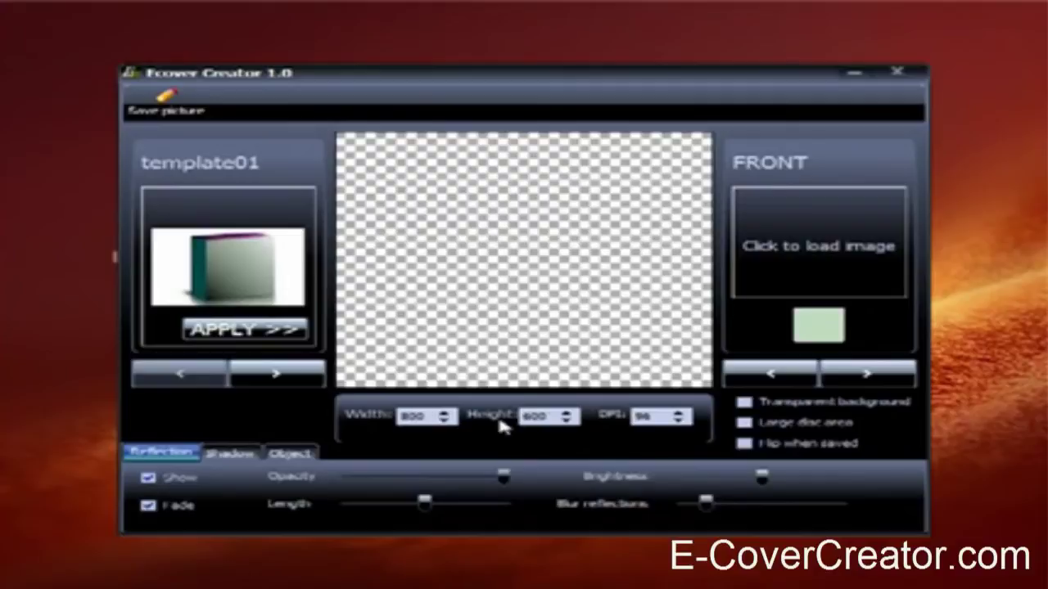
Enter 600 as the image width and change the DPI from 96 to 300.
double_click(428, 417)
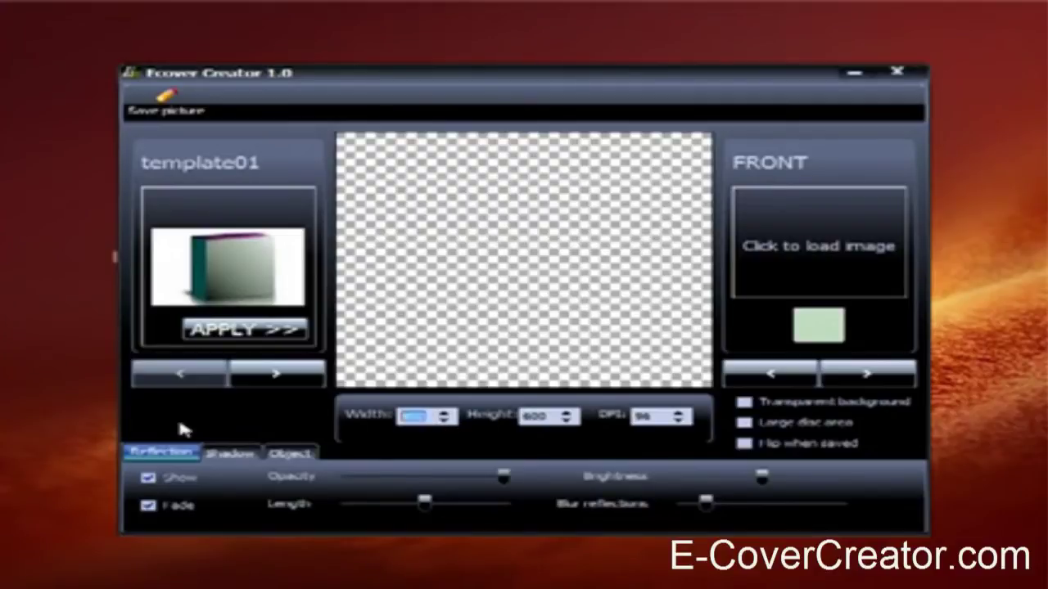
text(600)
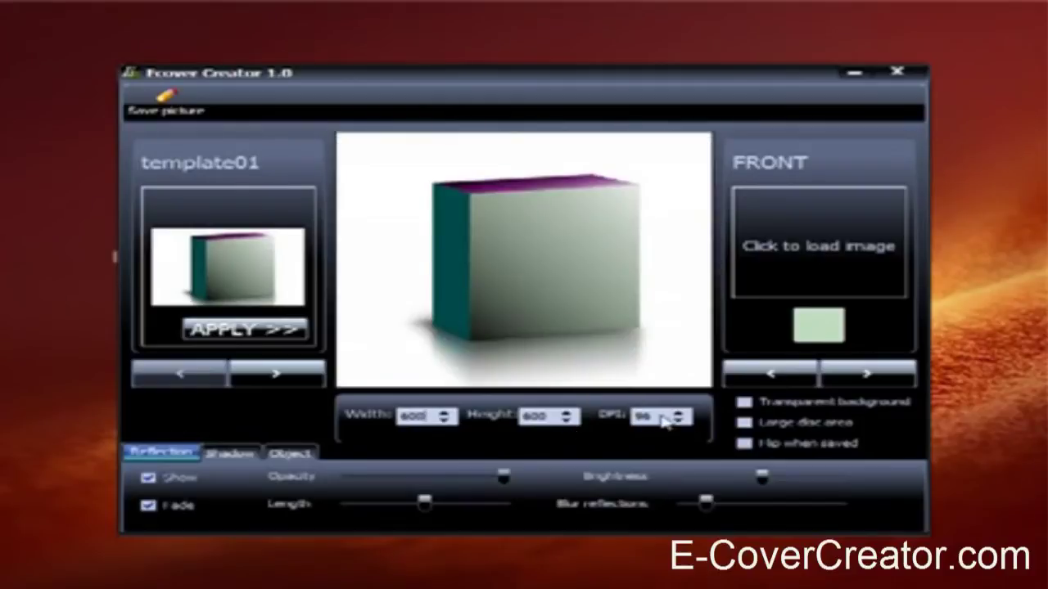
double_click(665, 419)
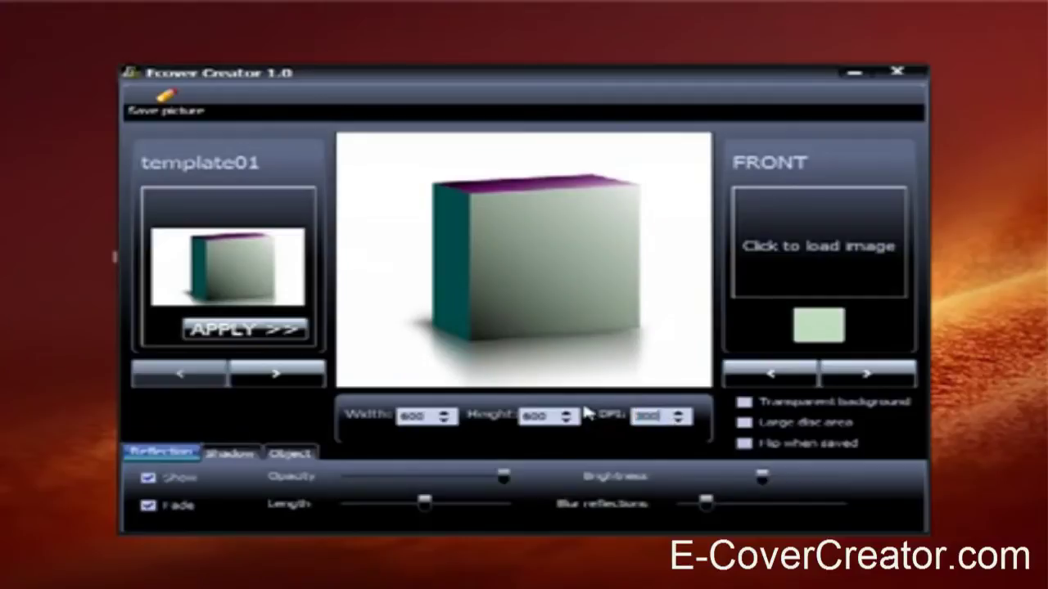
Load the 'front' image onto the box FRONT and the 'spine' image onto the SIDE.
click(803, 256)
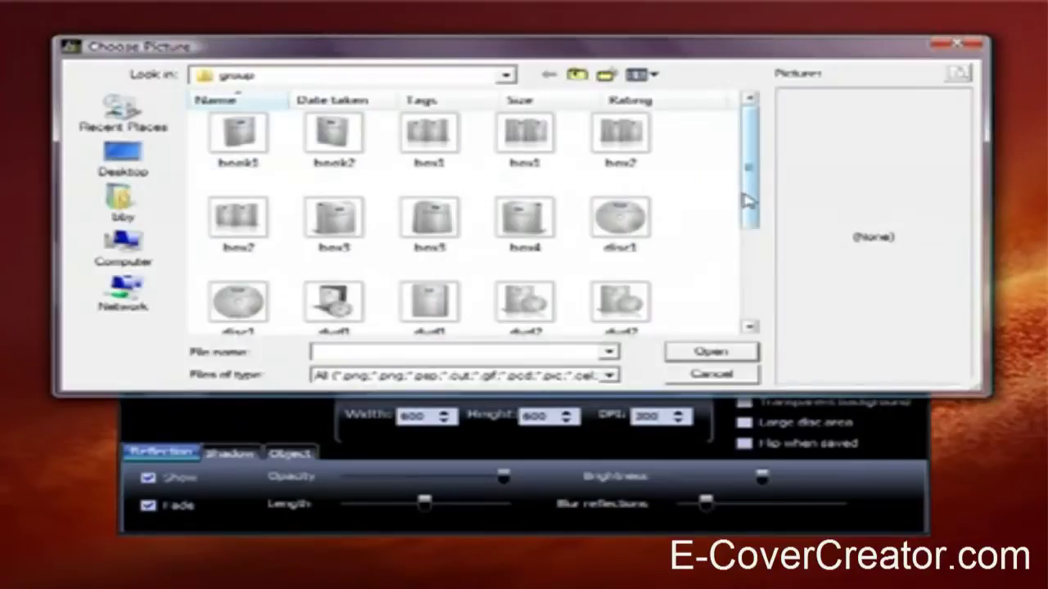
drag(751, 204, 756, 238)
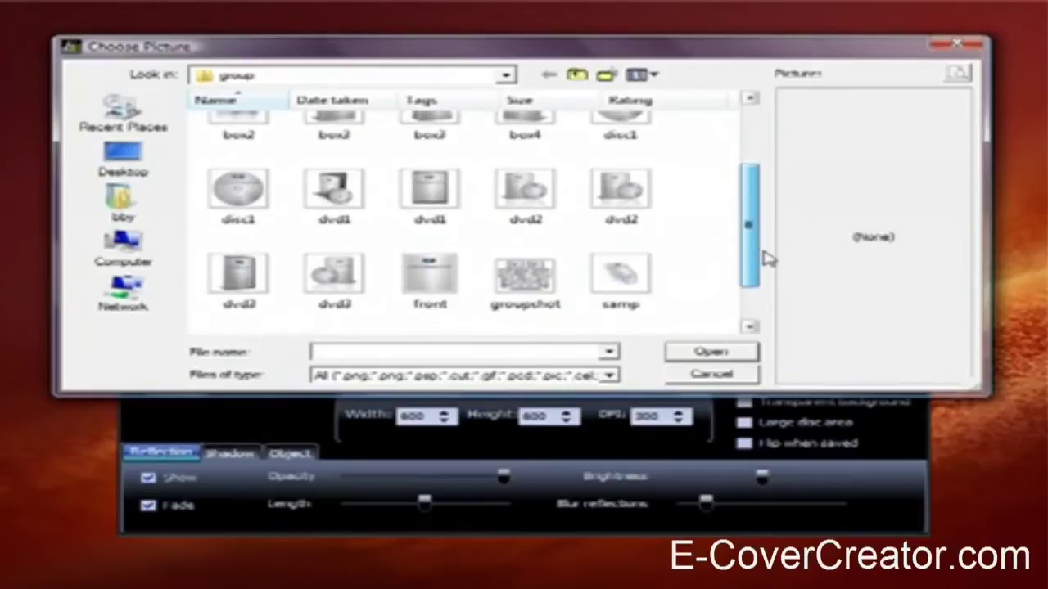
double_click(434, 282)
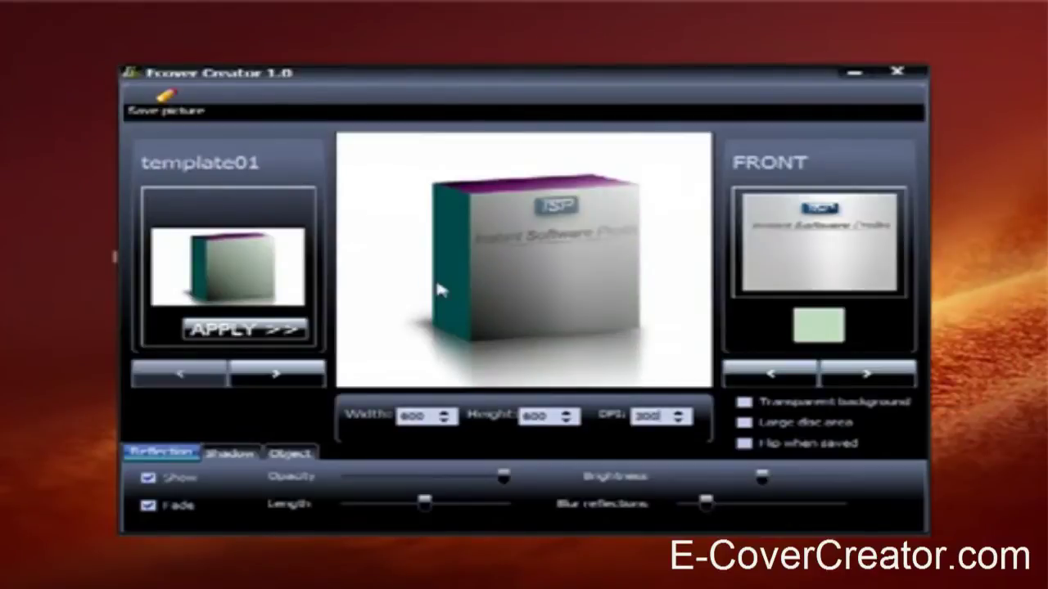
click(847, 370)
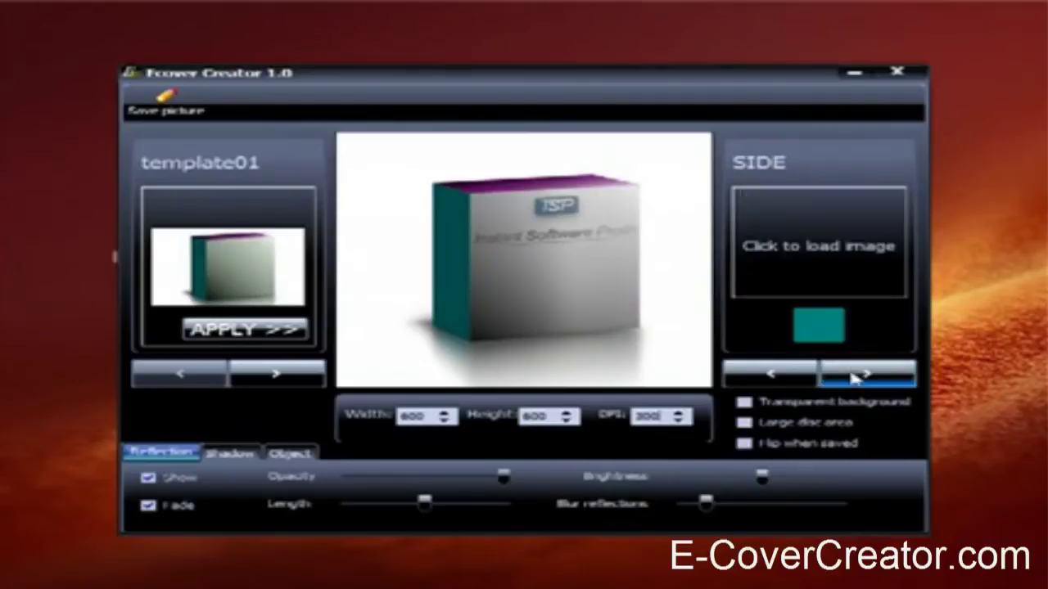
click(822, 246)
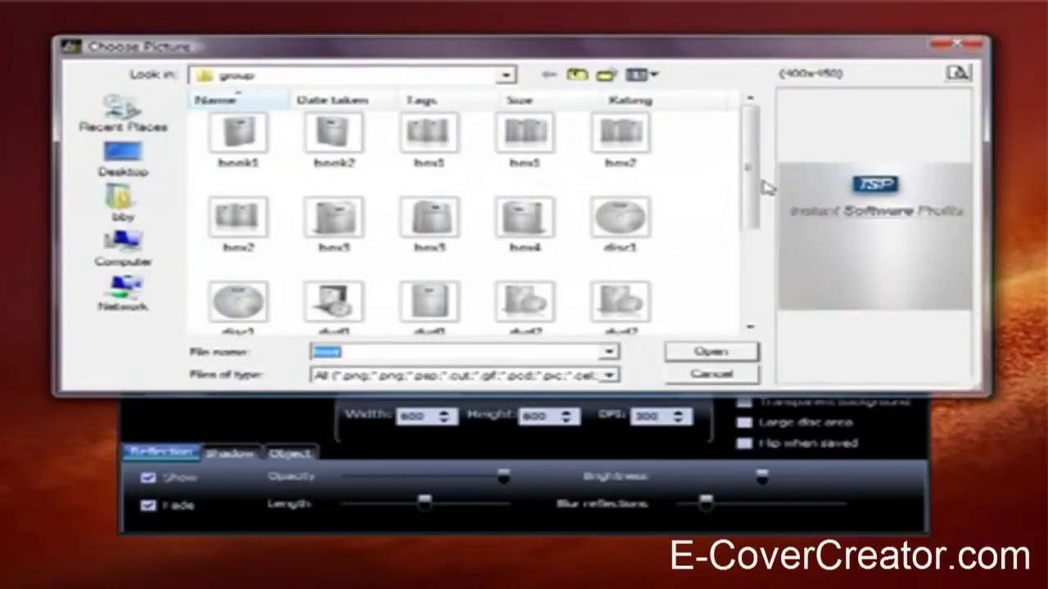
drag(752, 188, 761, 286)
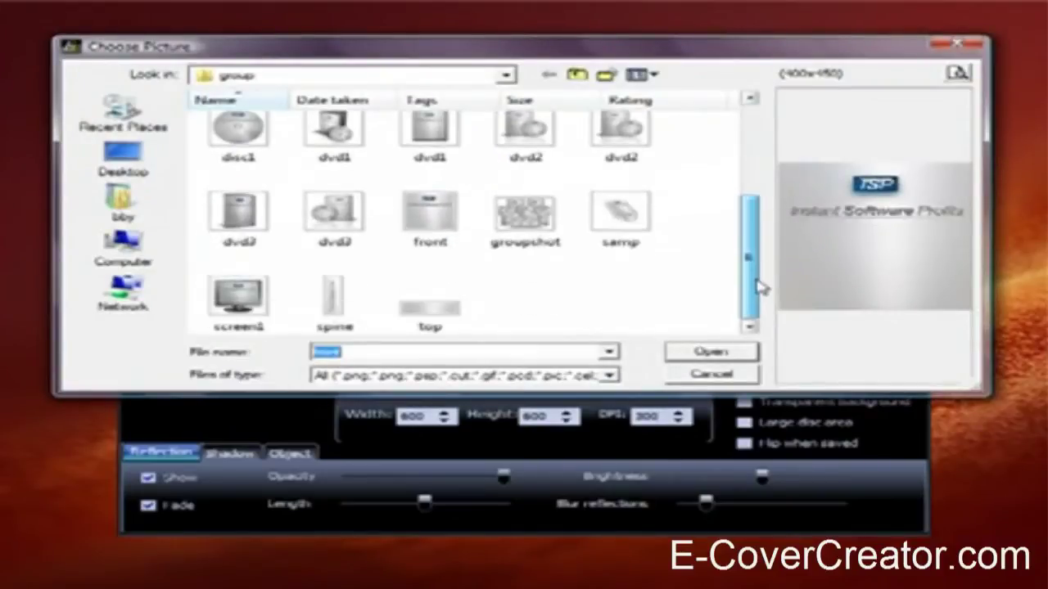
double_click(347, 305)
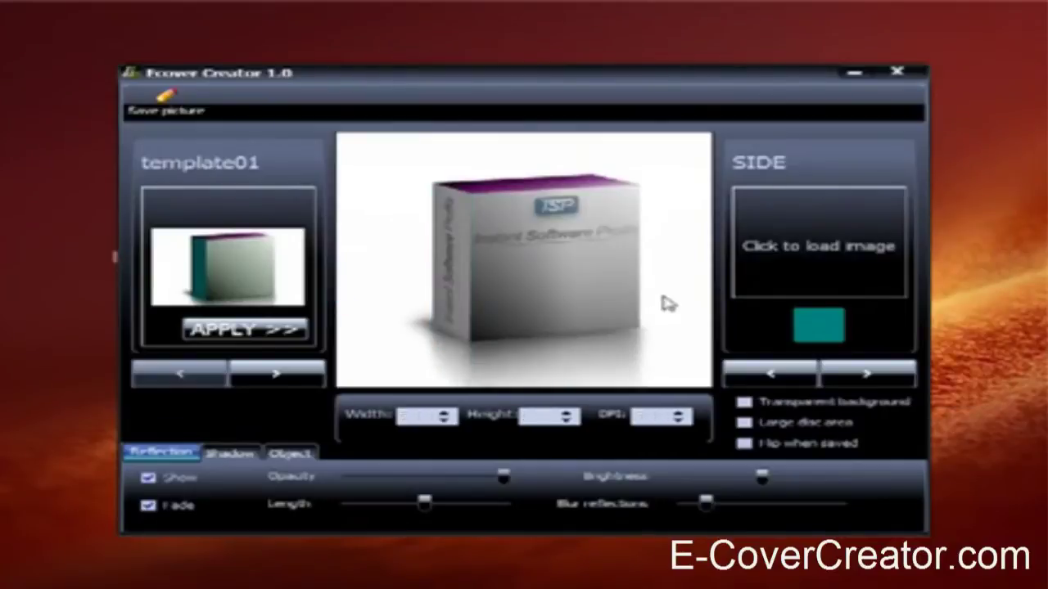
Load the 'top' image onto the box TOP and an image into the DISC slot.
click(860, 378)
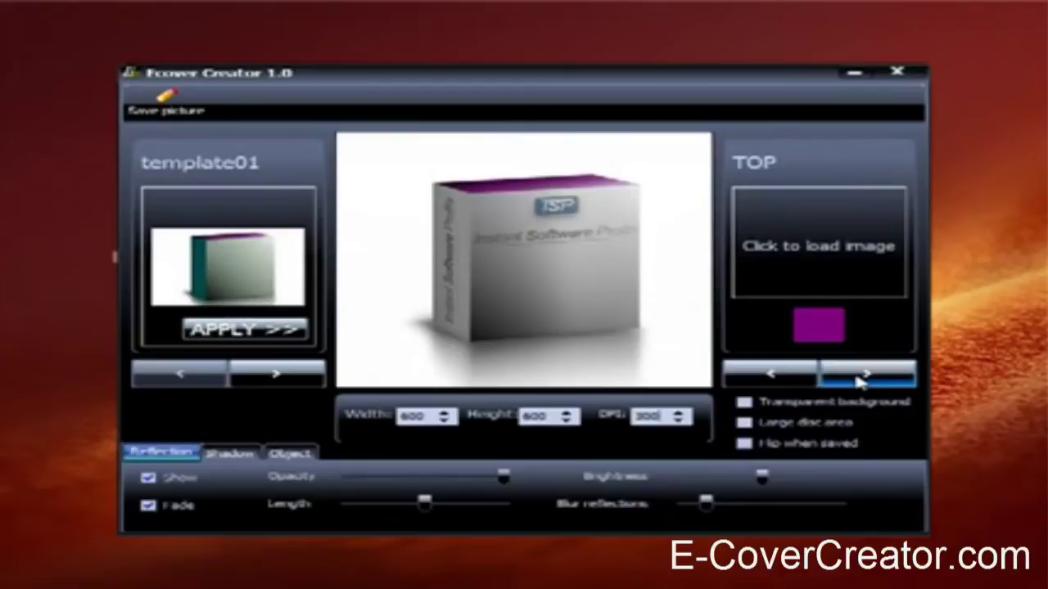
click(849, 266)
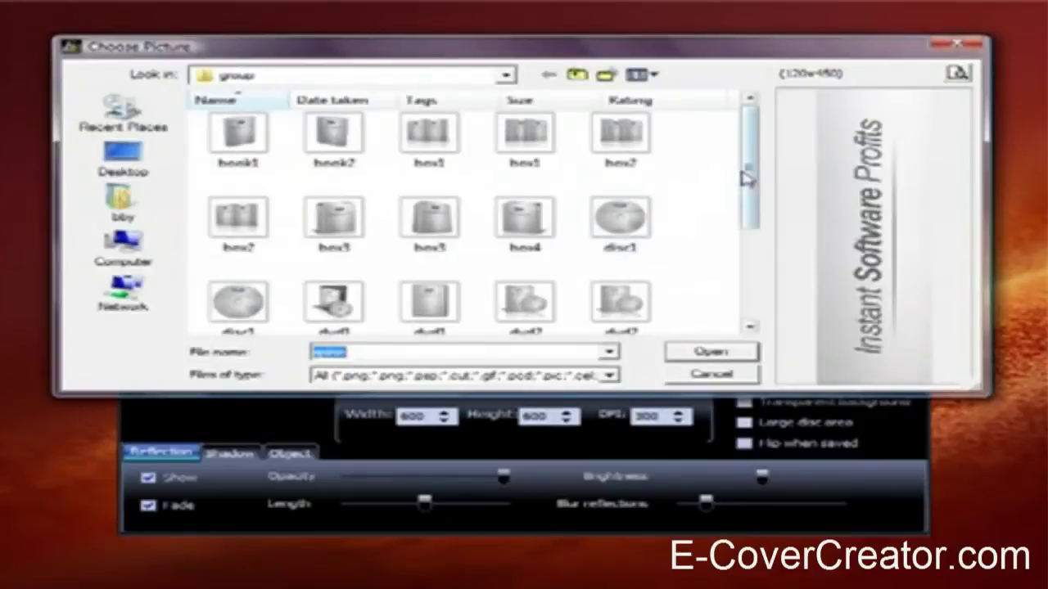
drag(751, 171, 757, 311)
double_click(436, 309)
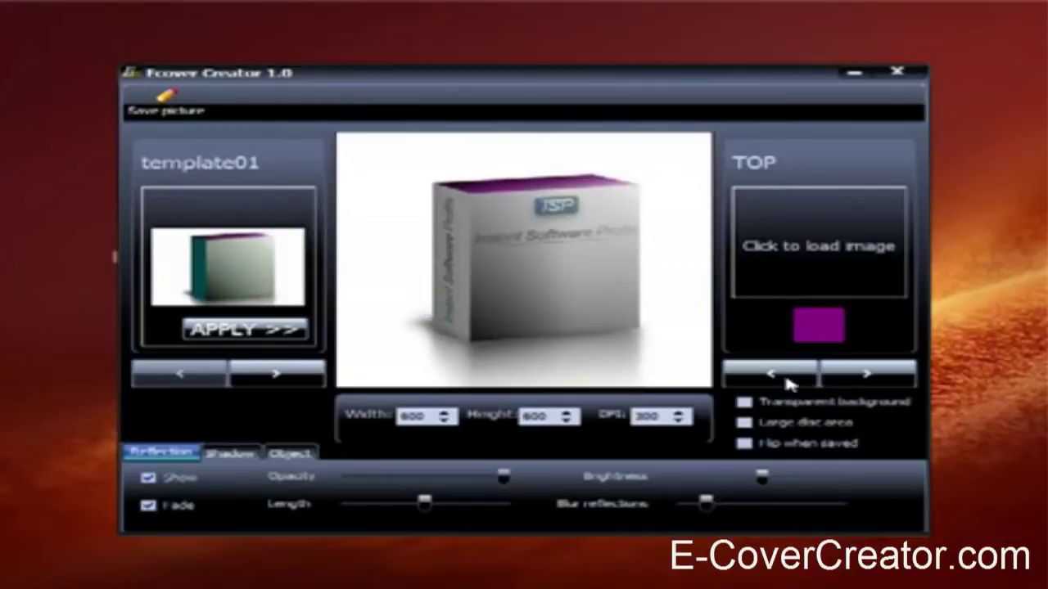
click(873, 374)
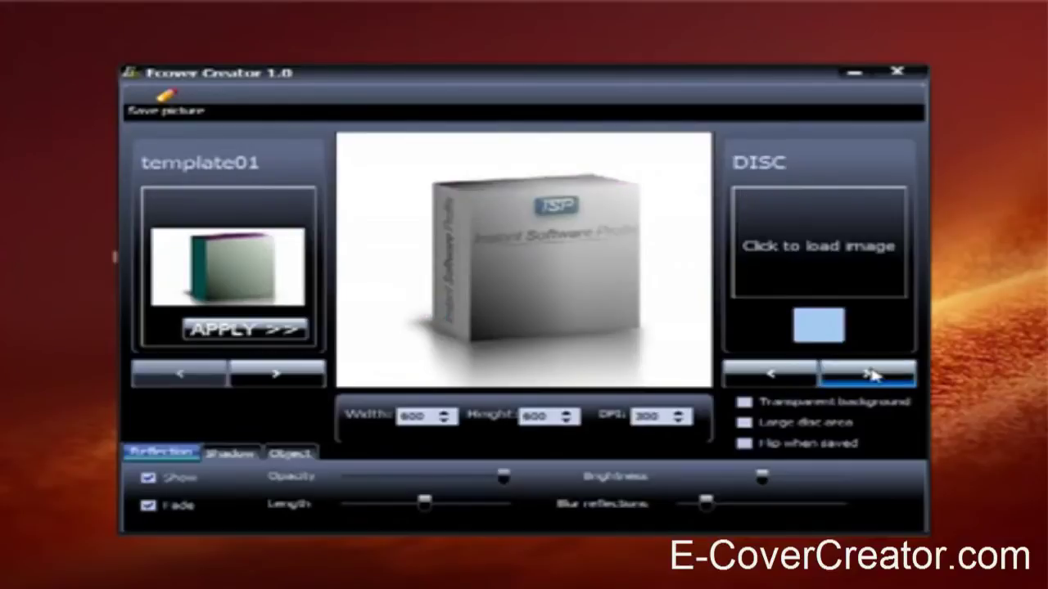
click(812, 242)
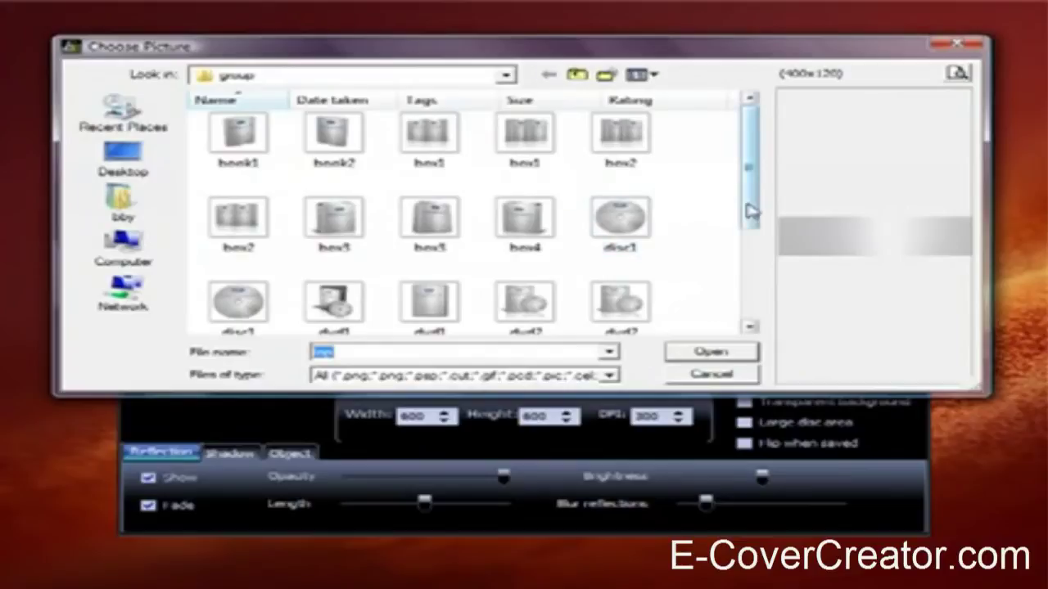
drag(750, 214, 772, 283)
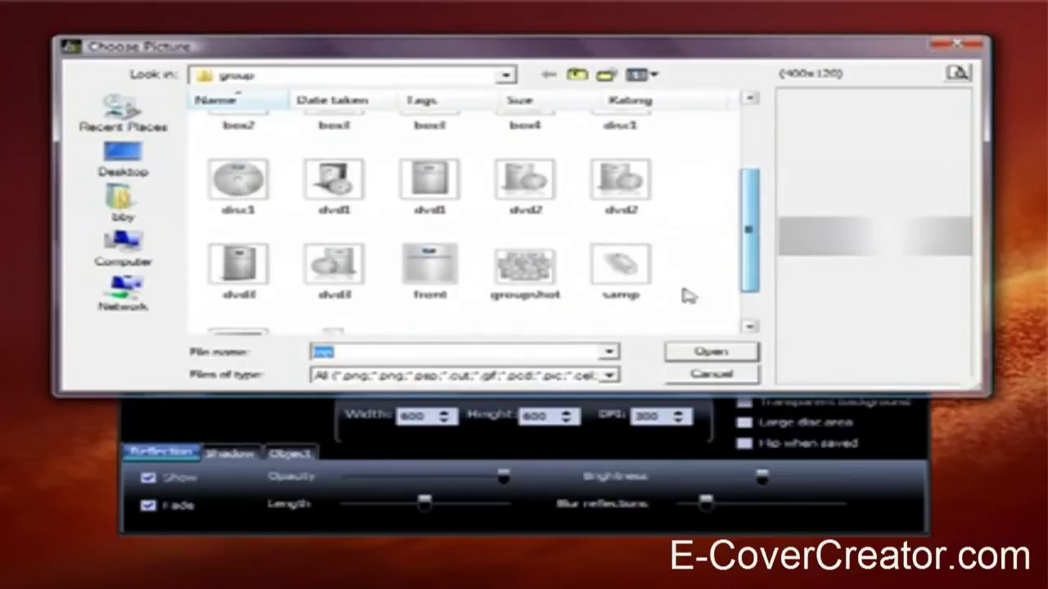
double_click(439, 276)
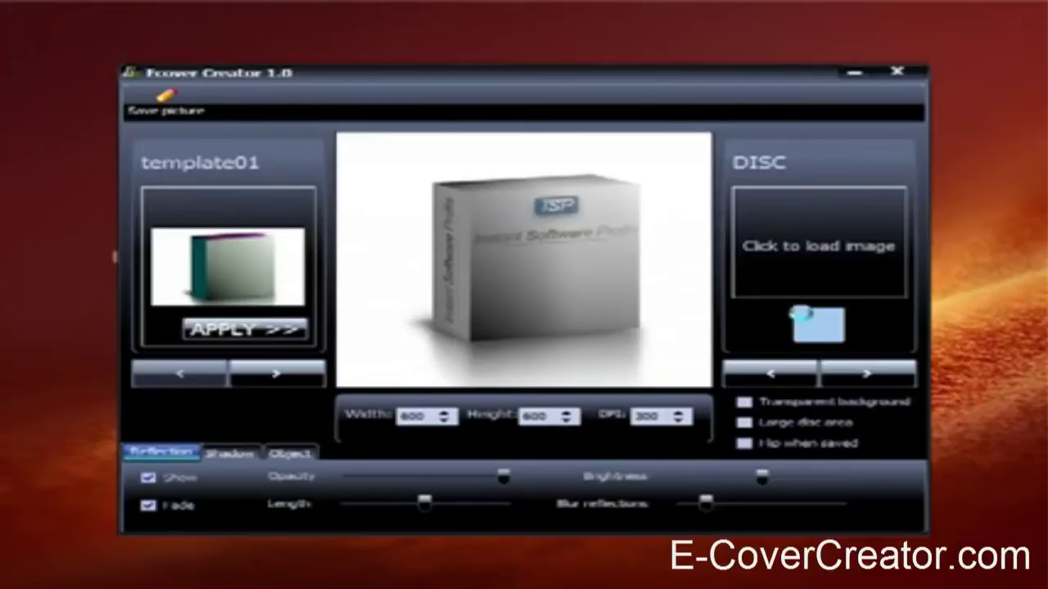
click(866, 378)
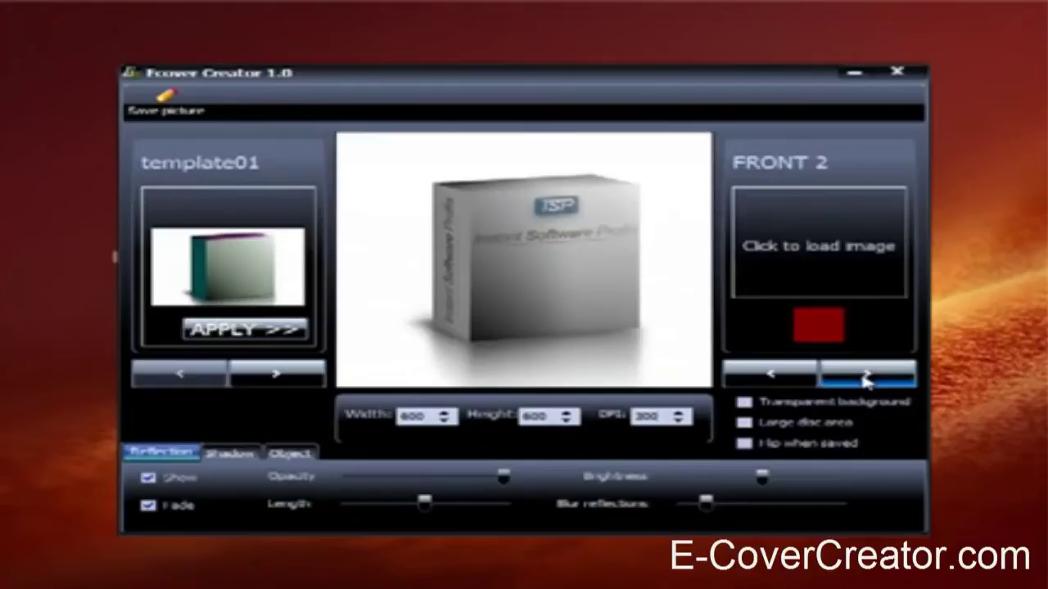
Load the 'front' image for FRONT 2 and the 'spine' image for SIDE 2.
click(804, 235)
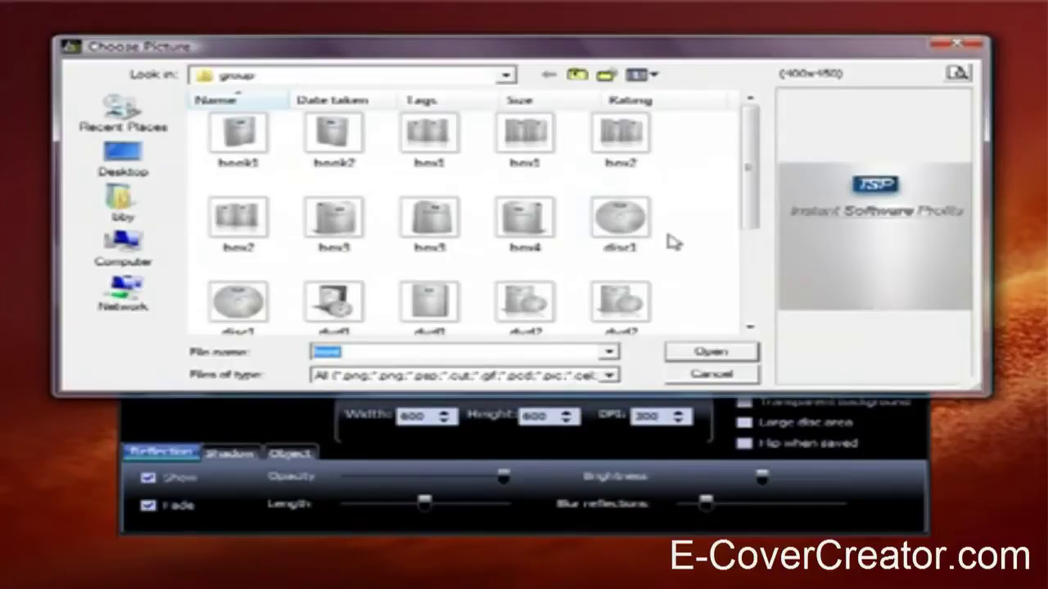
drag(747, 208, 759, 292)
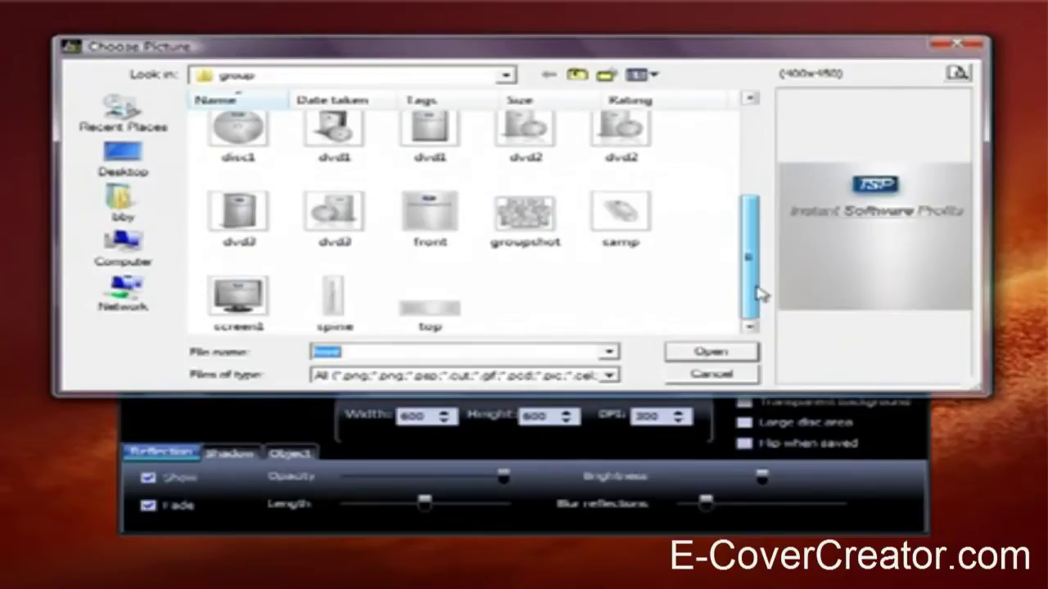
double_click(432, 223)
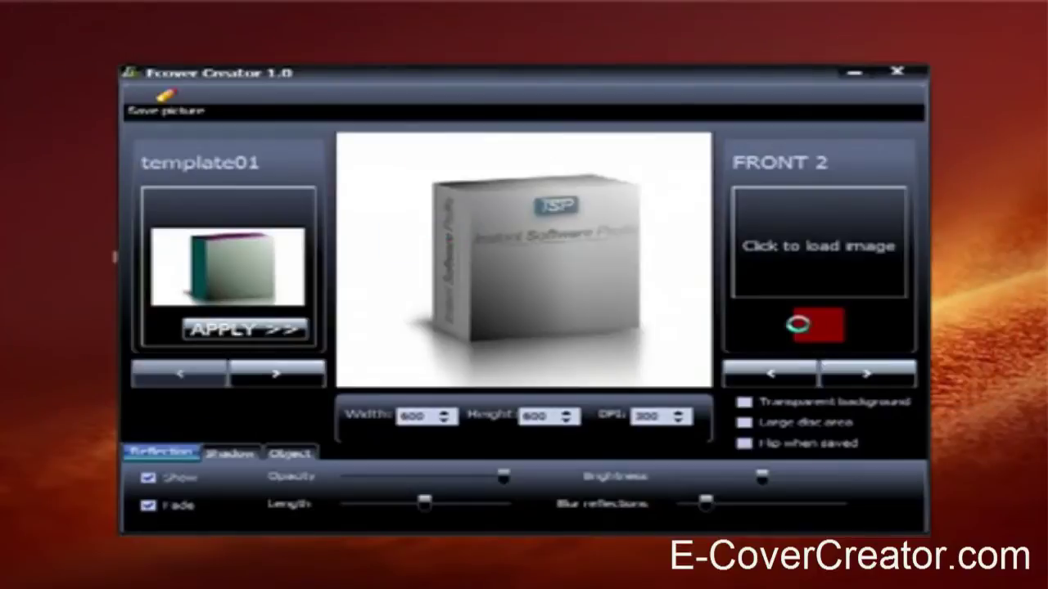
click(872, 373)
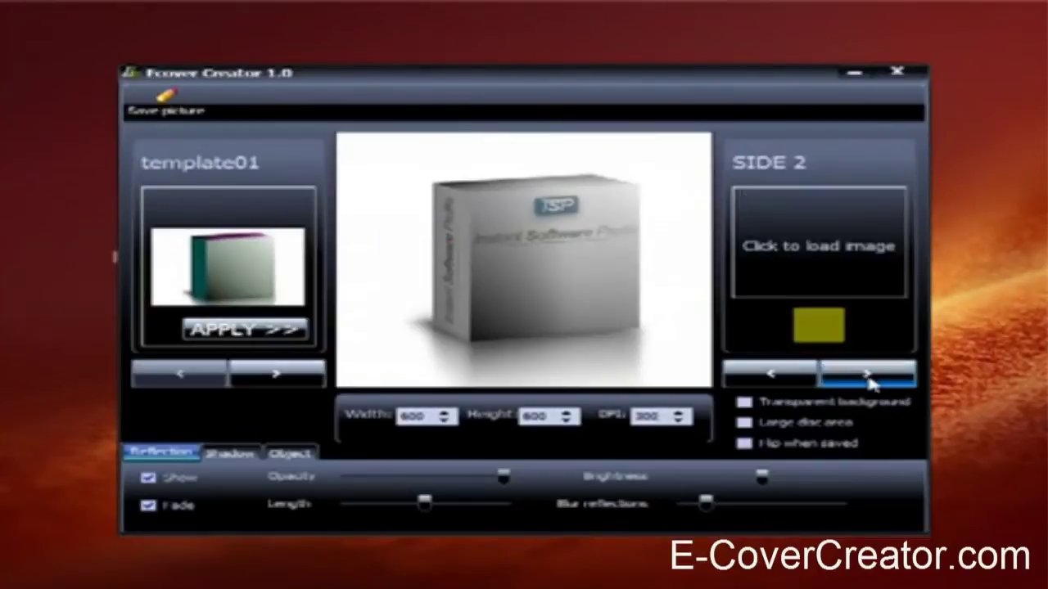
click(819, 270)
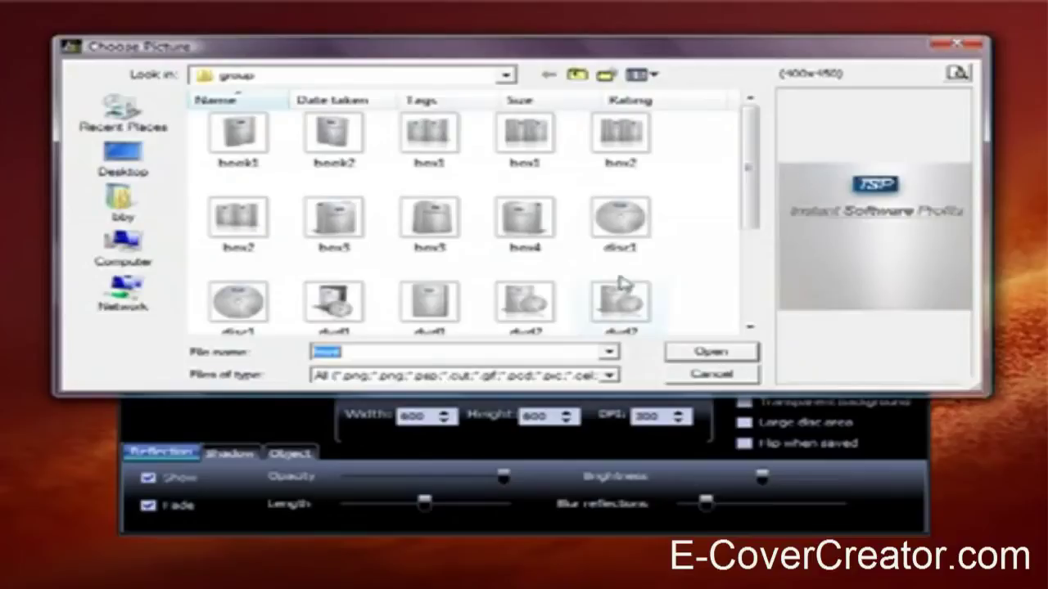
drag(755, 194, 767, 286)
double_click(334, 294)
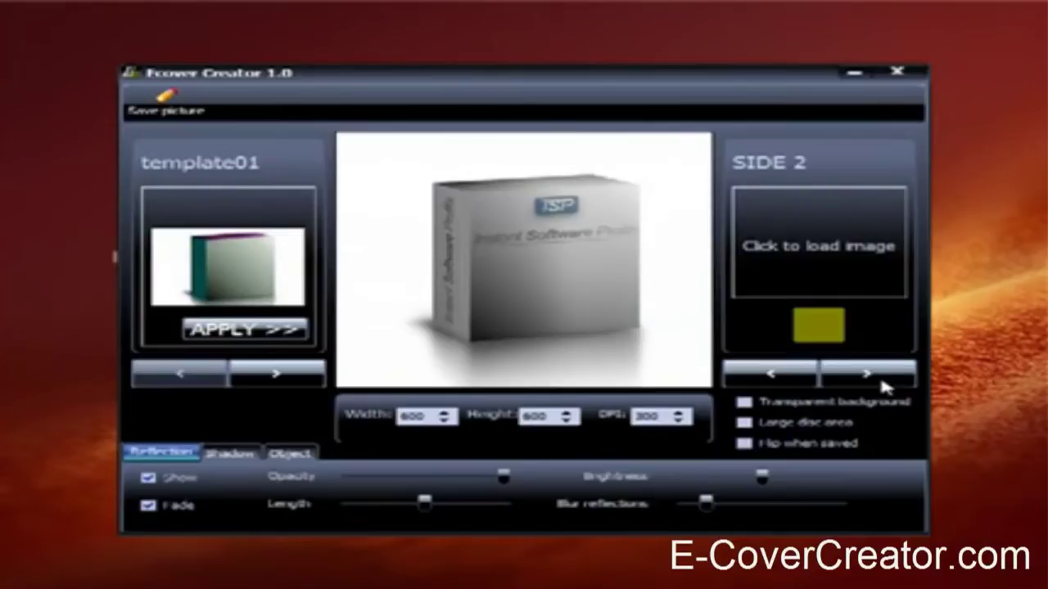
Load the 'top' image for TOP 2 and the 'front' image for DISC 2.
click(882, 379)
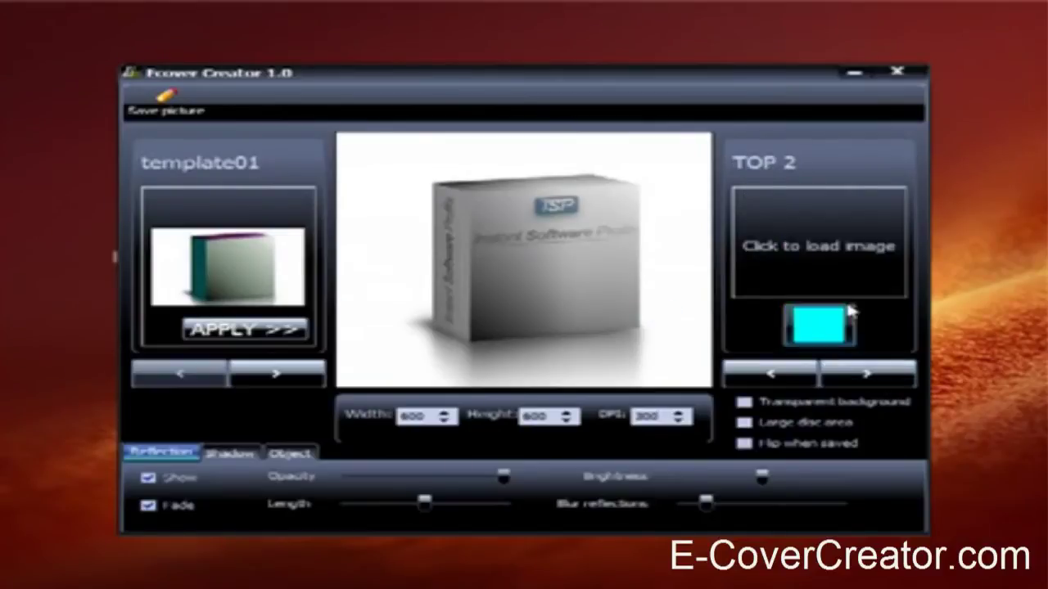
click(848, 277)
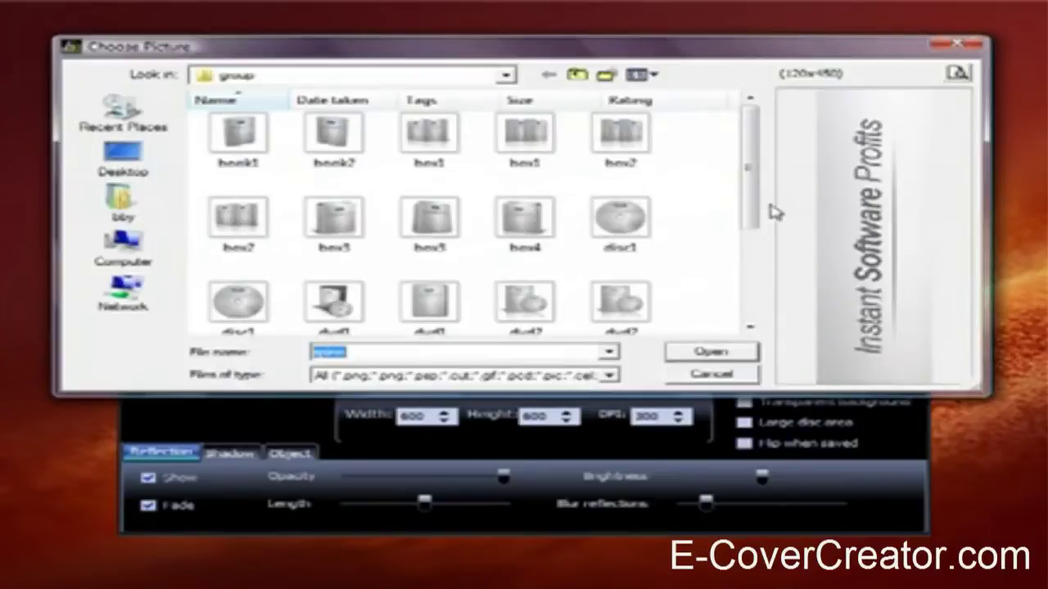
drag(749, 213, 753, 311)
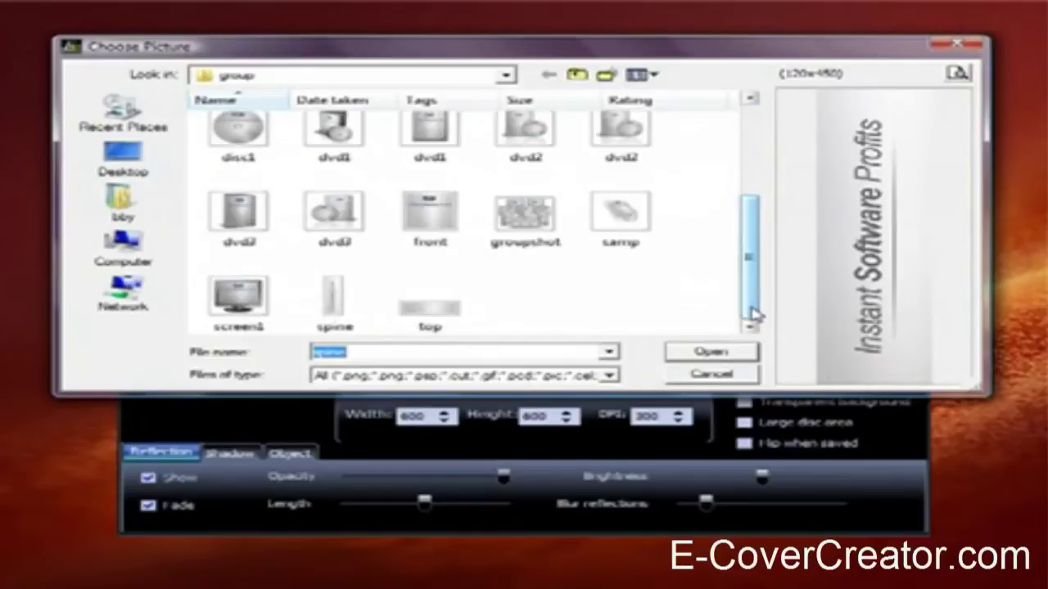
double_click(413, 318)
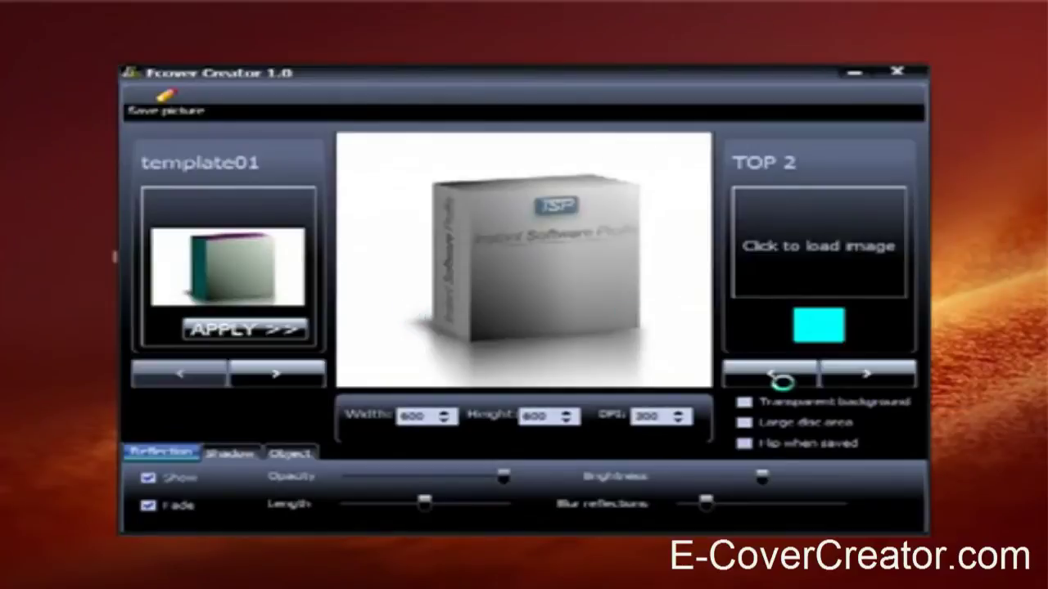
click(860, 383)
click(830, 250)
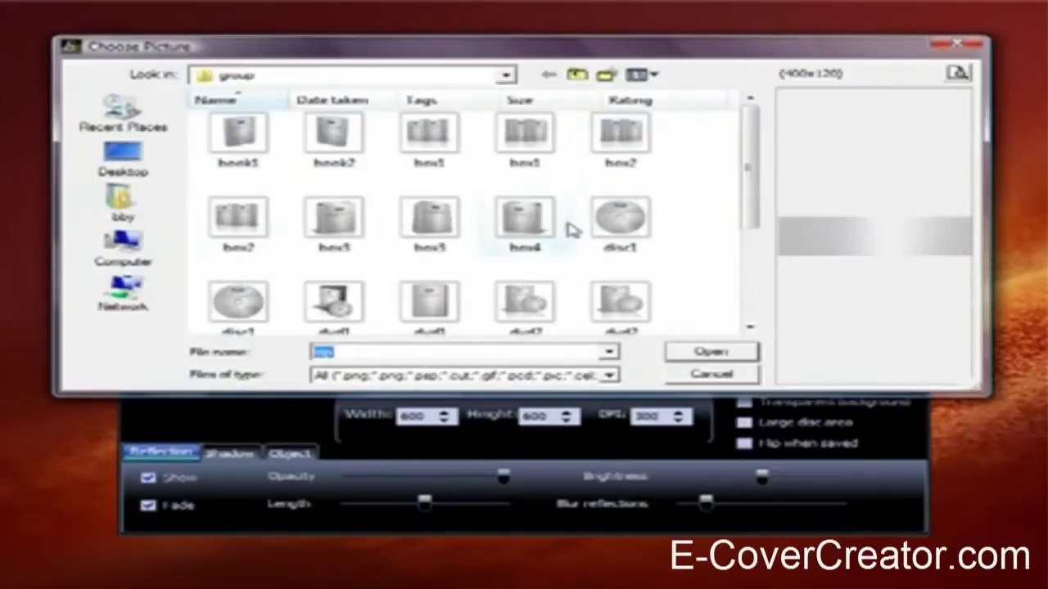
drag(748, 172, 725, 254)
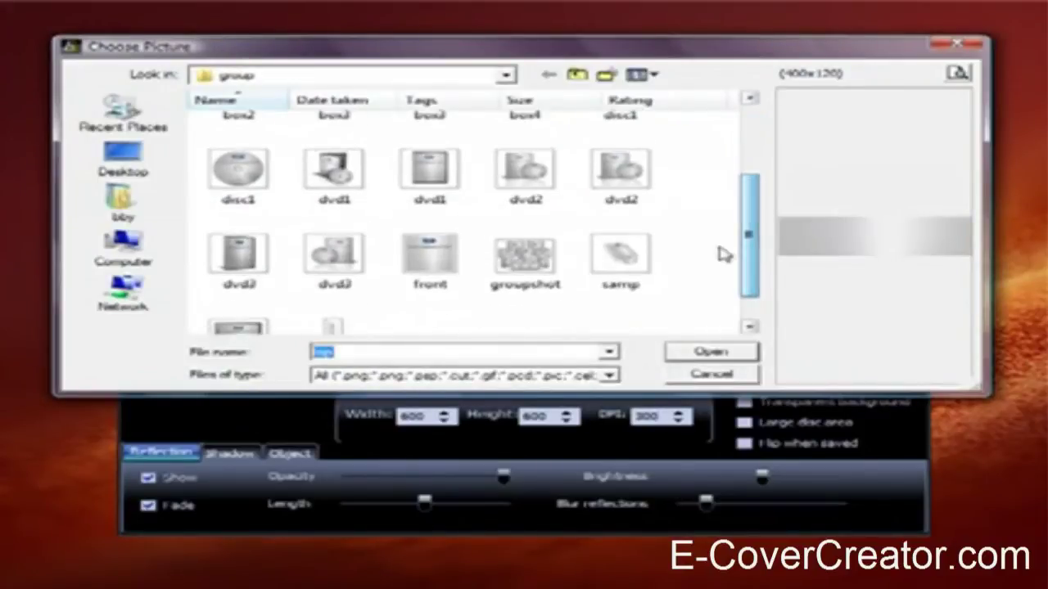
click(430, 256)
double_click(431, 259)
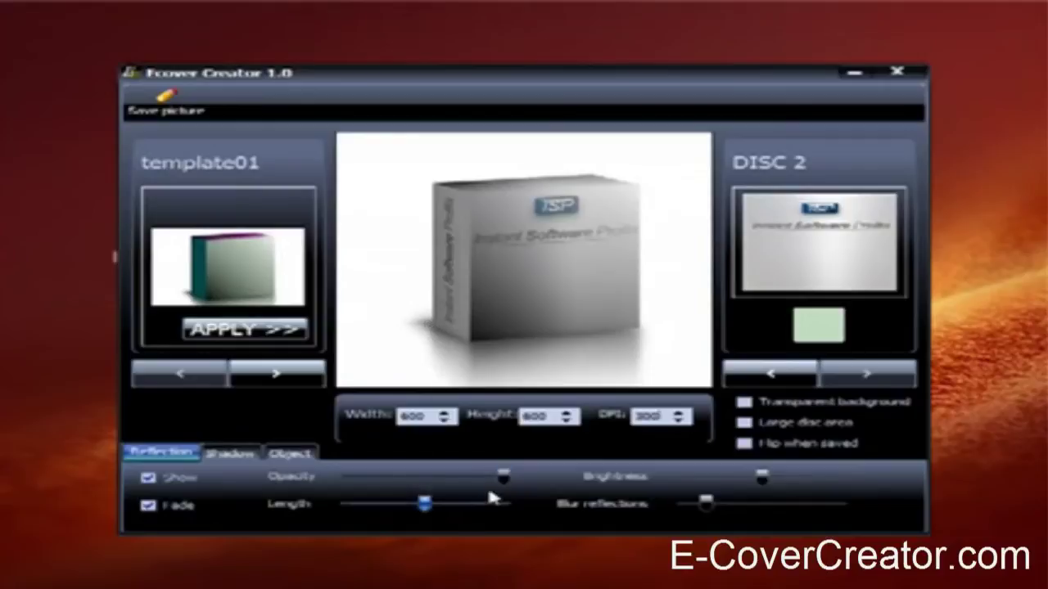
Lower the Blur reflections slider on the Reflection tab for a sharper reflection.
click(503, 476)
drag(706, 510, 658, 511)
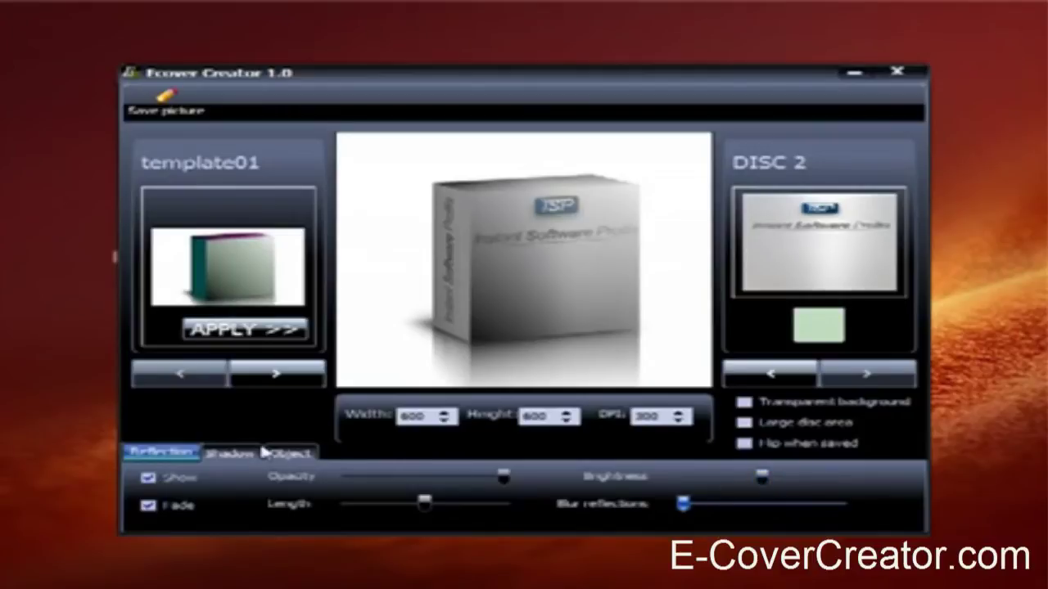
On the Shadow tab, lower Density and nudge Blur shadow down, then slightly back up.
click(232, 455)
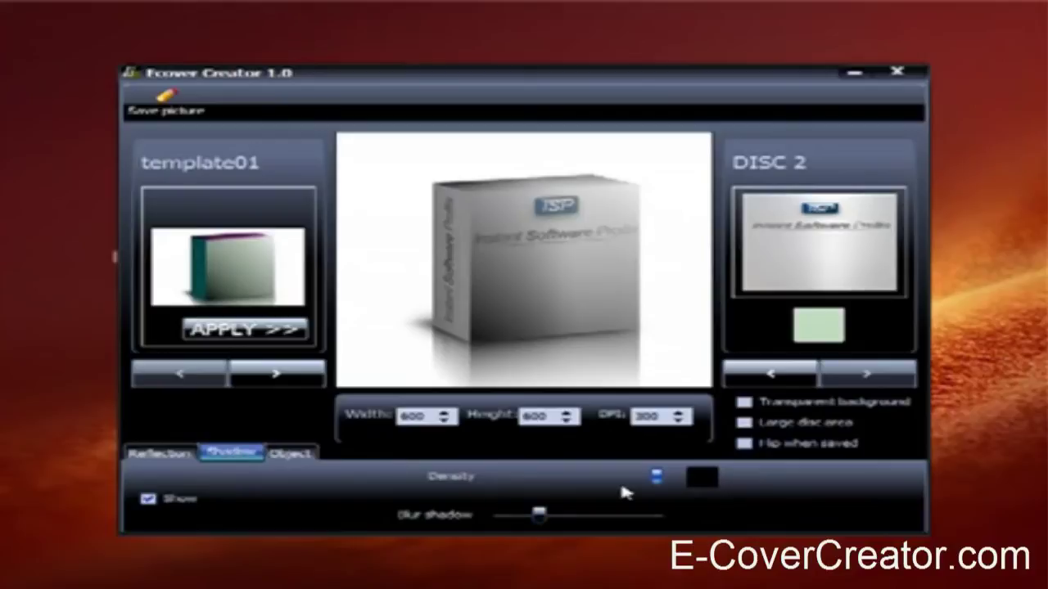
drag(655, 478, 606, 479)
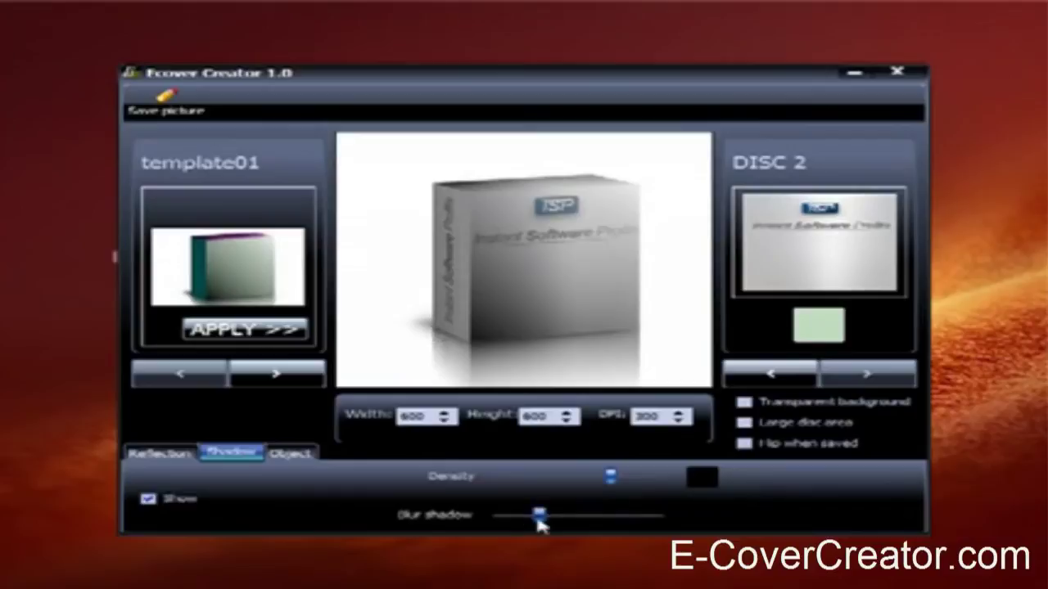
drag(539, 517, 503, 519)
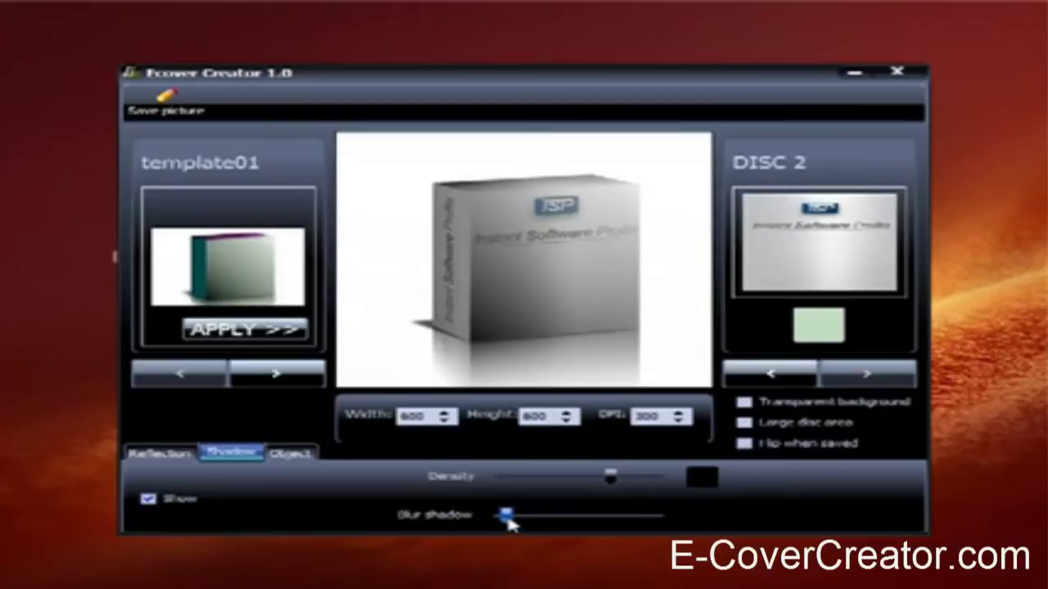
drag(506, 518, 535, 519)
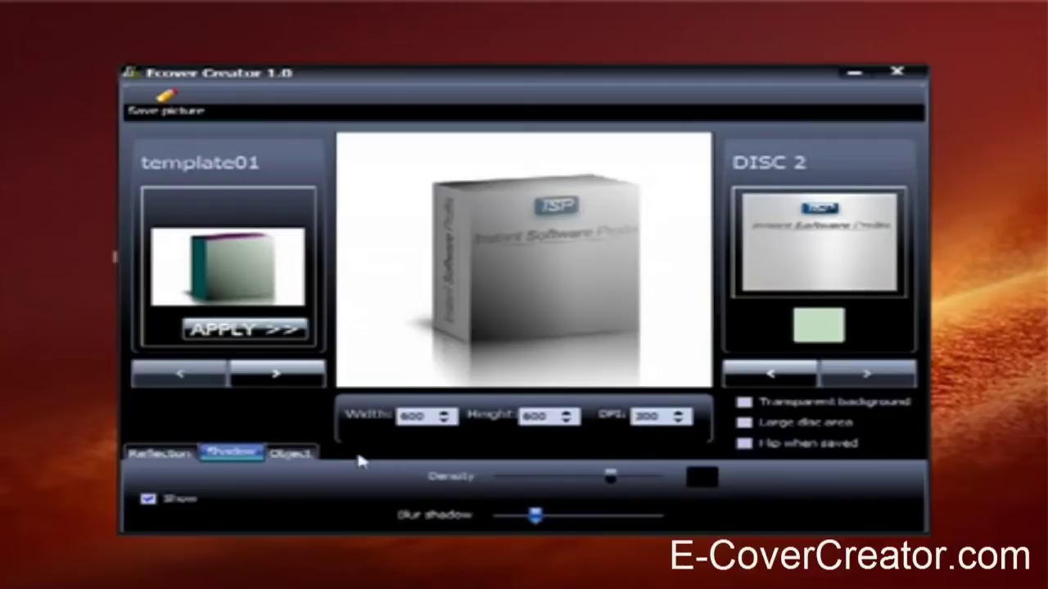
On the Object tab, drag both the Shading and Highlights sliders well to the left.
click(302, 457)
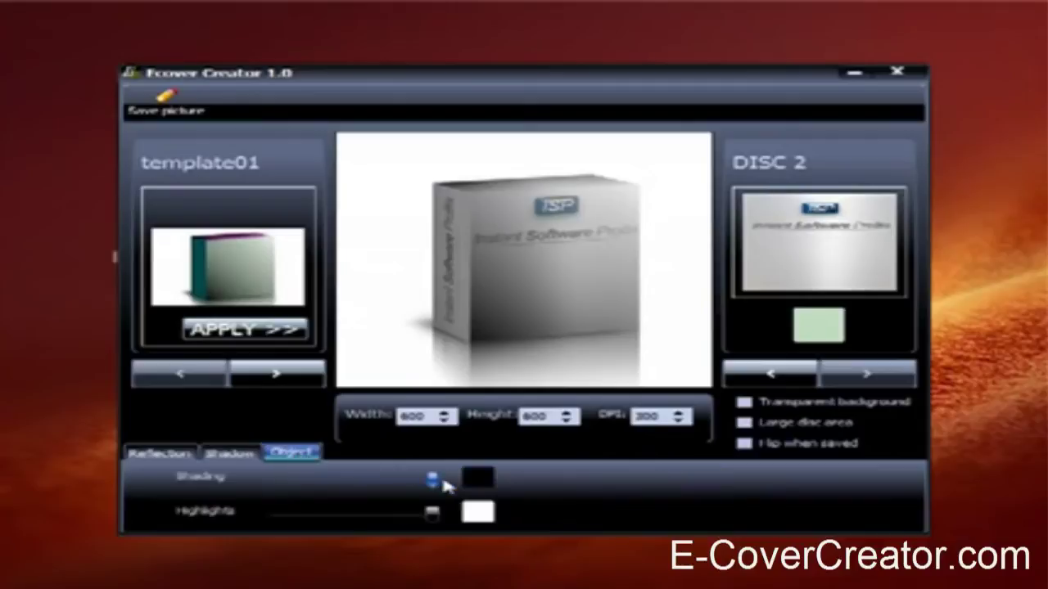
drag(437, 485, 327, 481)
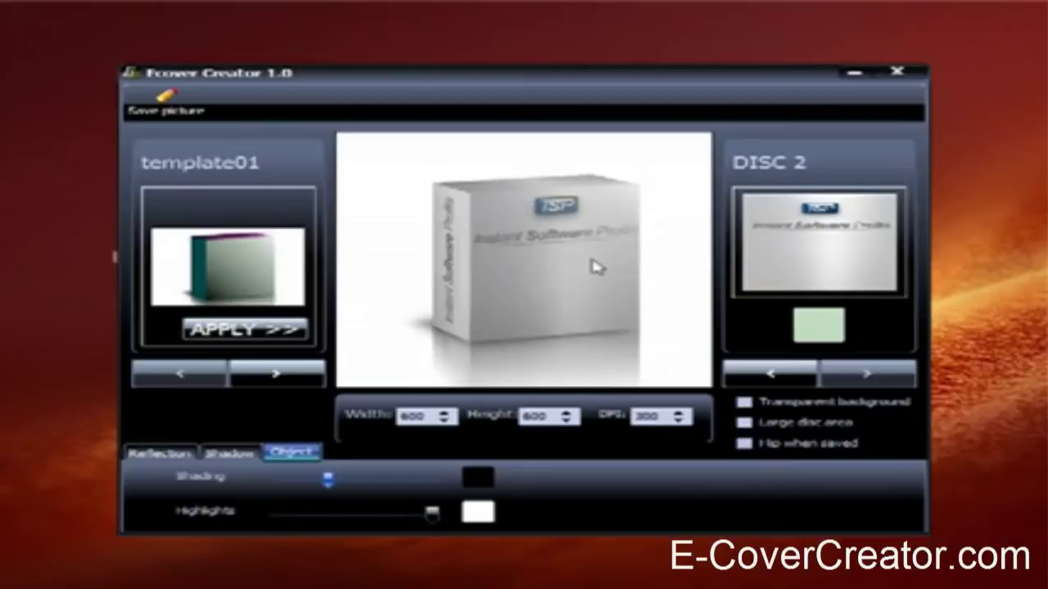
drag(431, 513, 320, 513)
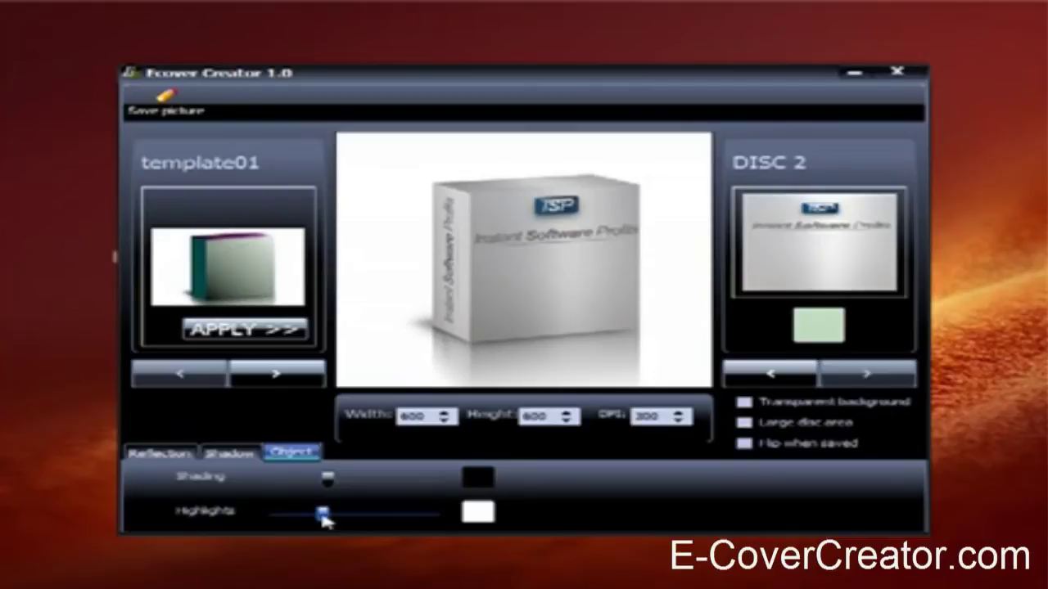
drag(323, 517, 309, 515)
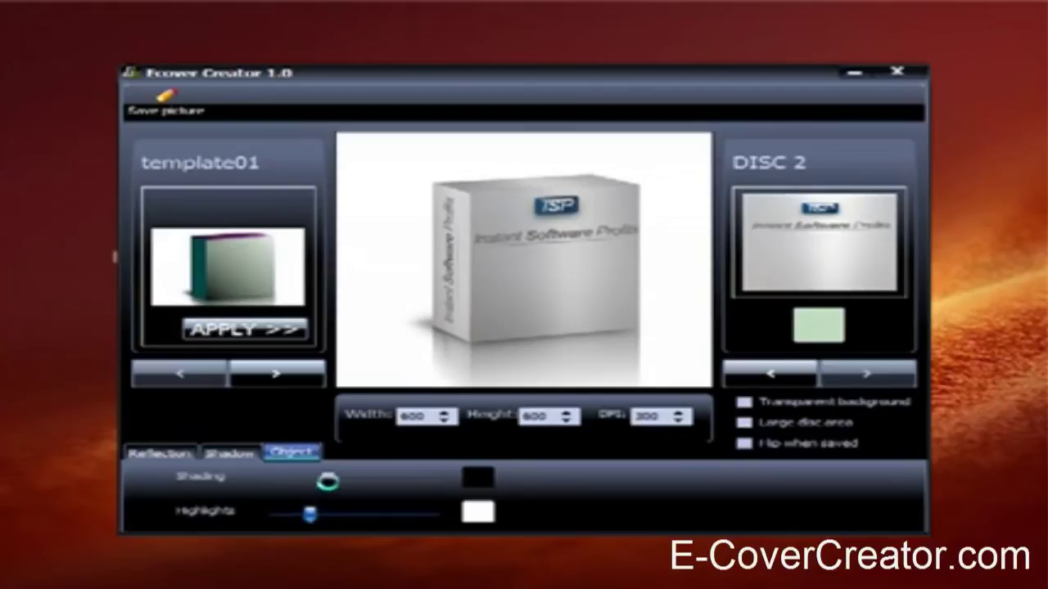
drag(331, 485, 313, 482)
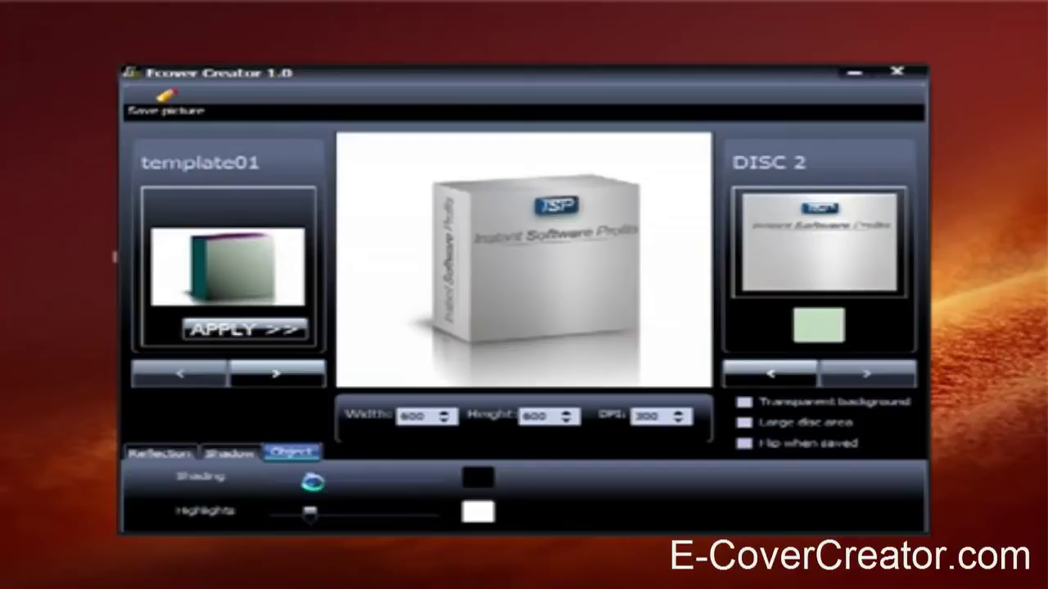
Preview the cover on templates 02, 03 (phone) and 04 (cube).
click(282, 383)
click(250, 330)
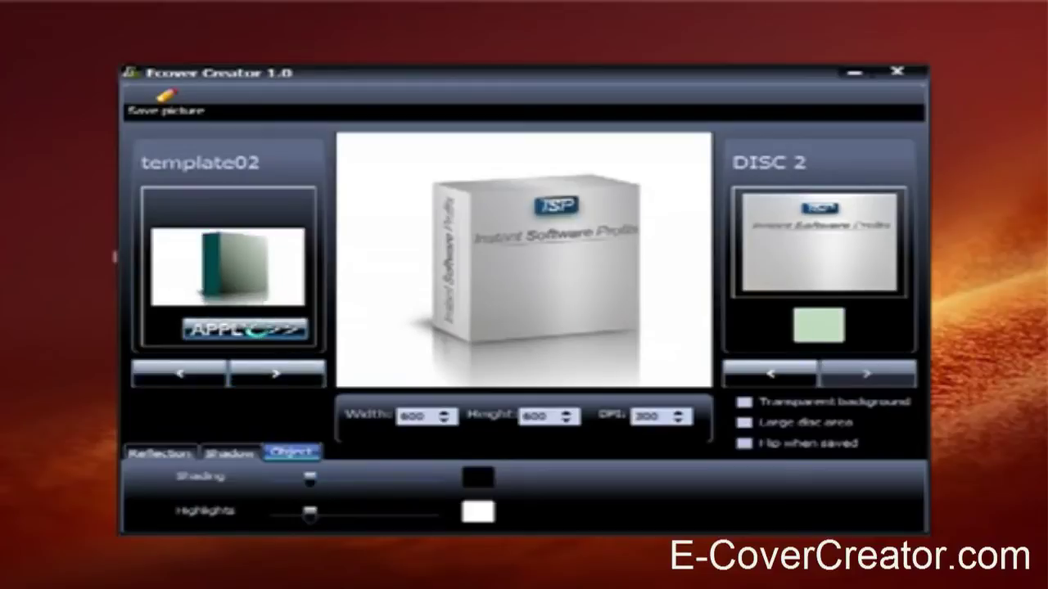
click(278, 385)
click(258, 330)
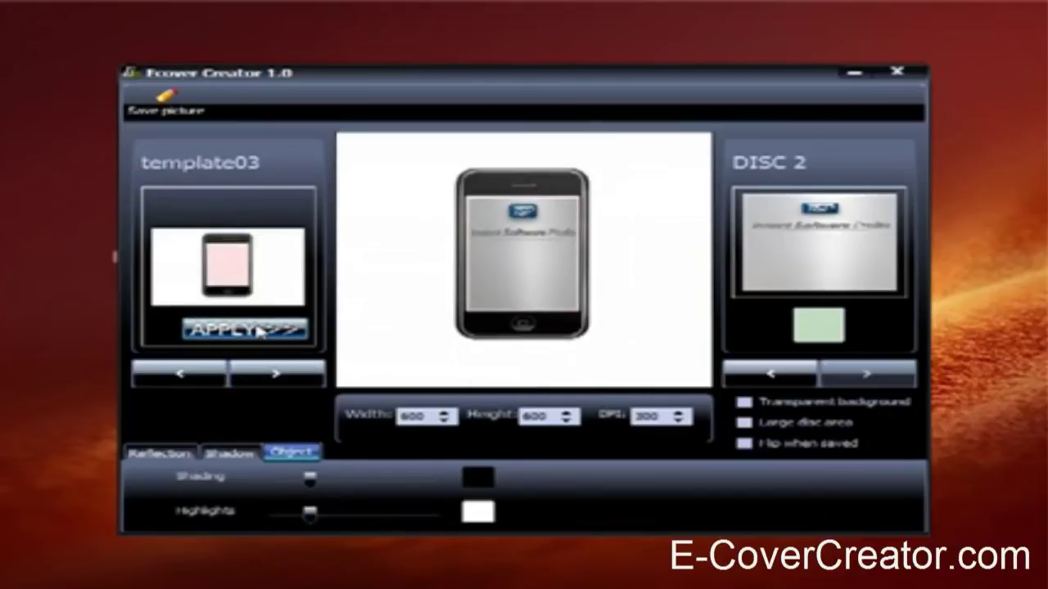
click(279, 377)
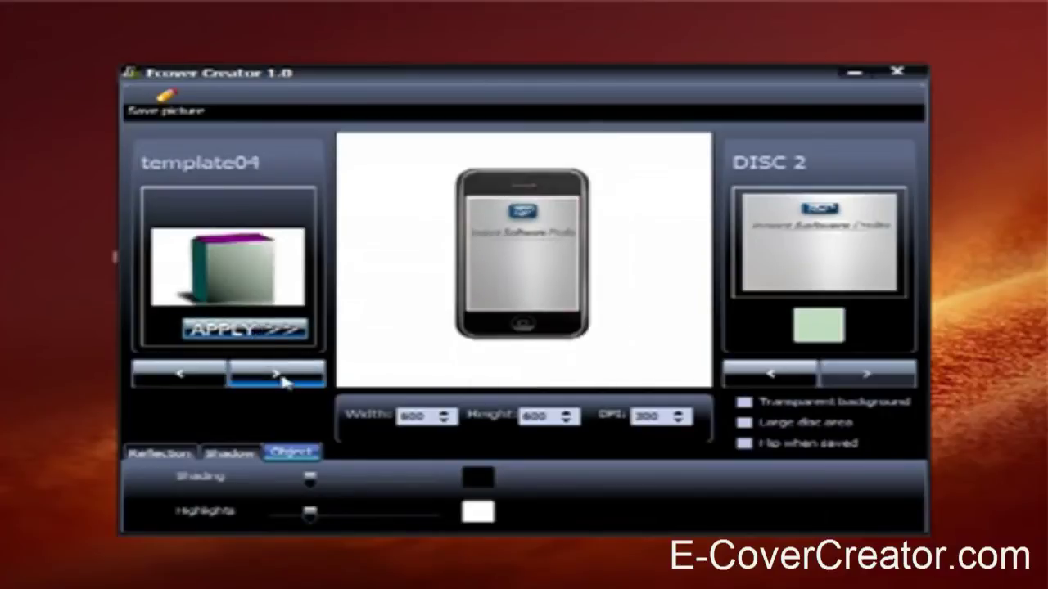
click(260, 330)
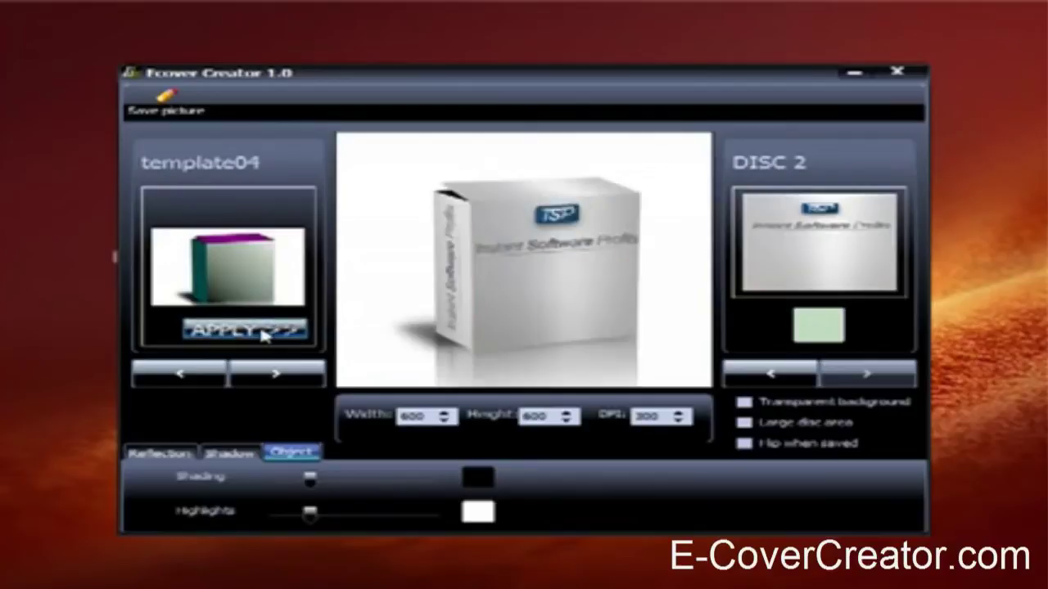
Apply templates 05 through 08, ending on template08, the box with a disc.
click(283, 380)
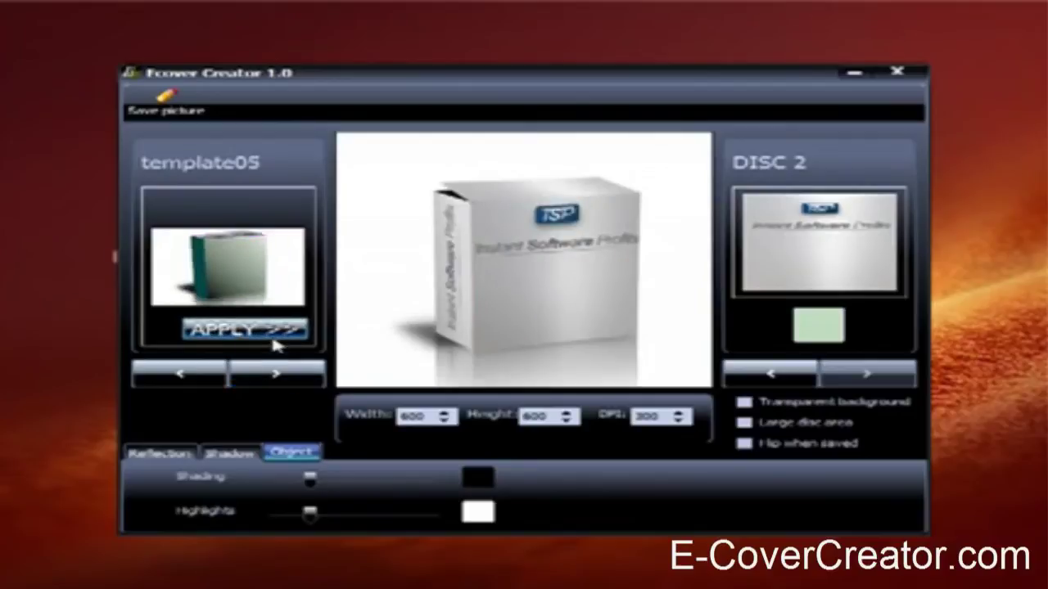
click(247, 330)
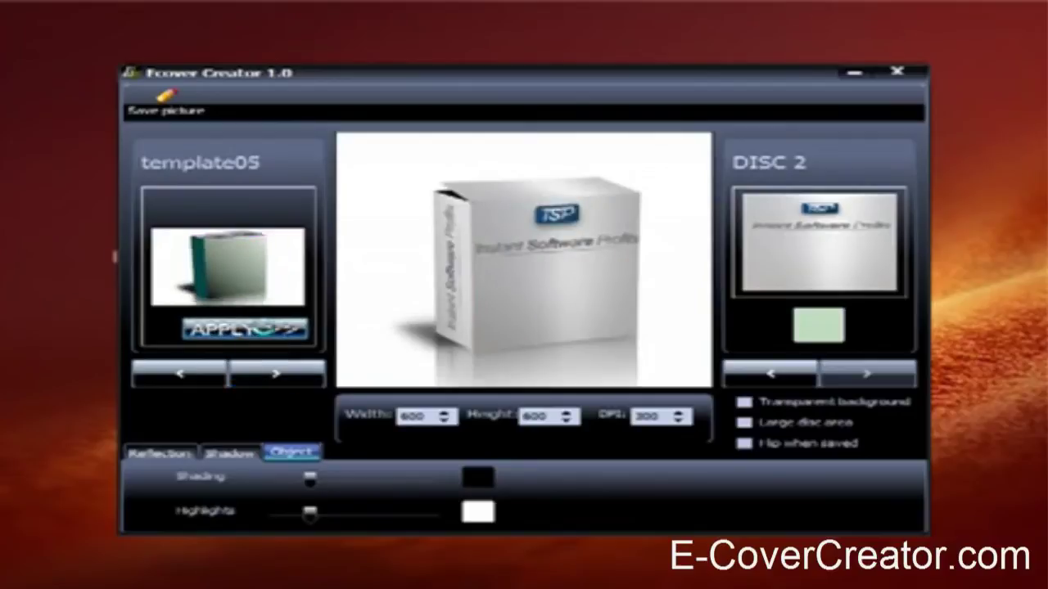
click(278, 375)
click(270, 328)
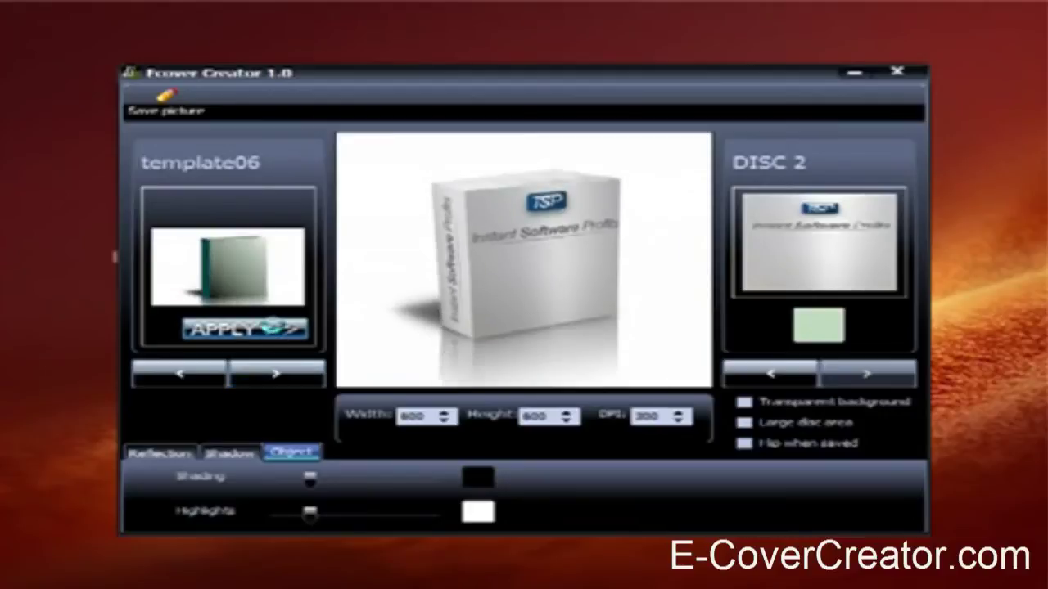
click(277, 330)
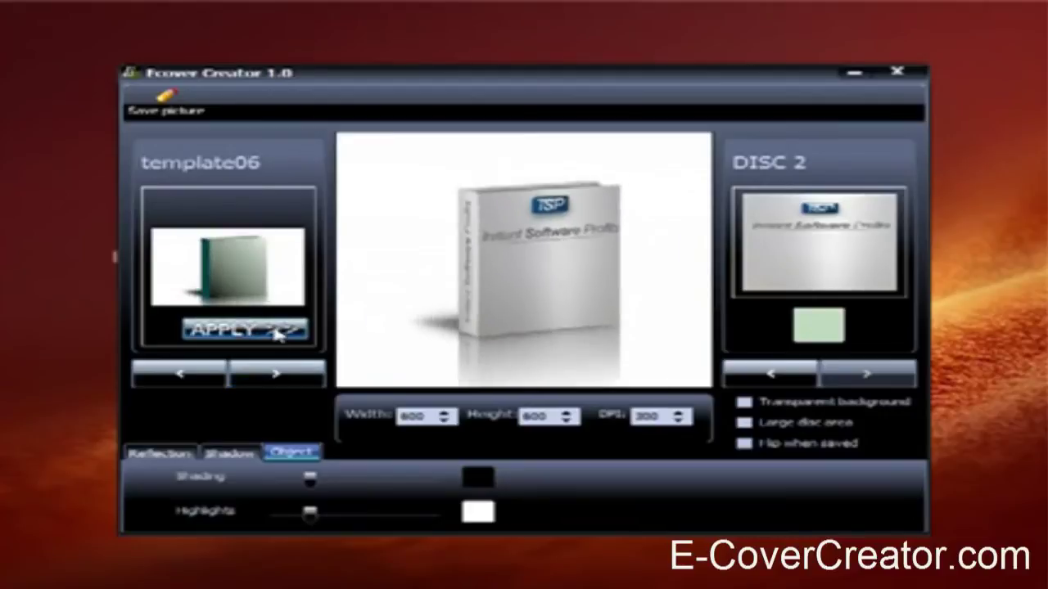
click(279, 373)
click(266, 329)
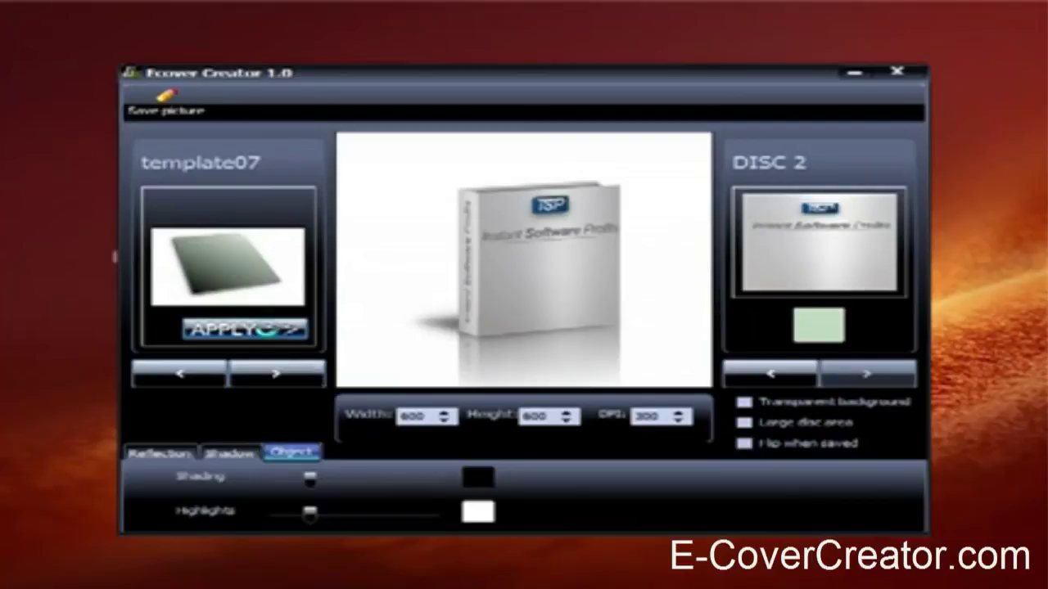
click(275, 370)
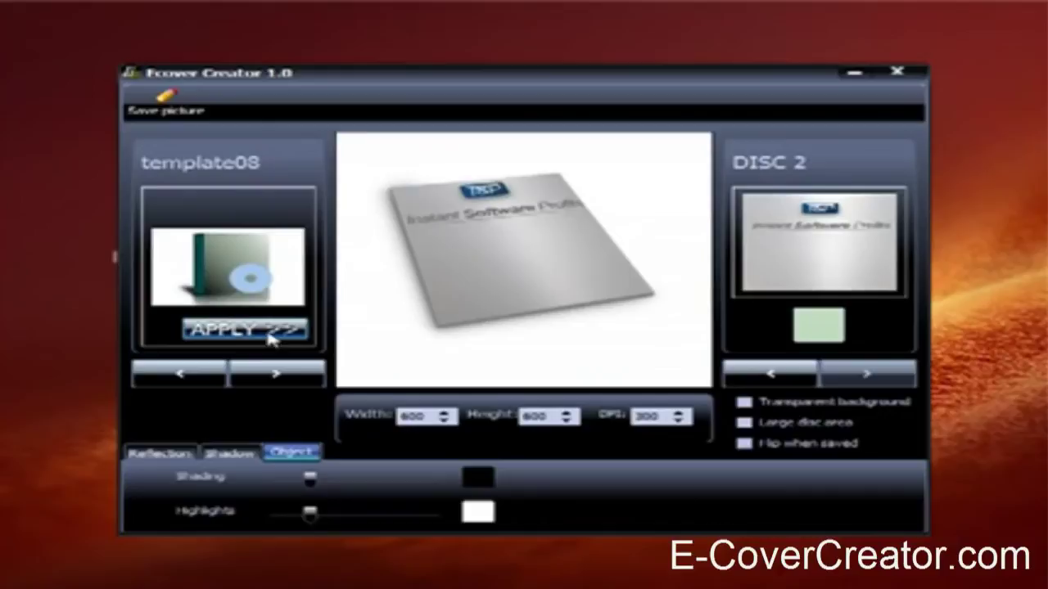
click(266, 331)
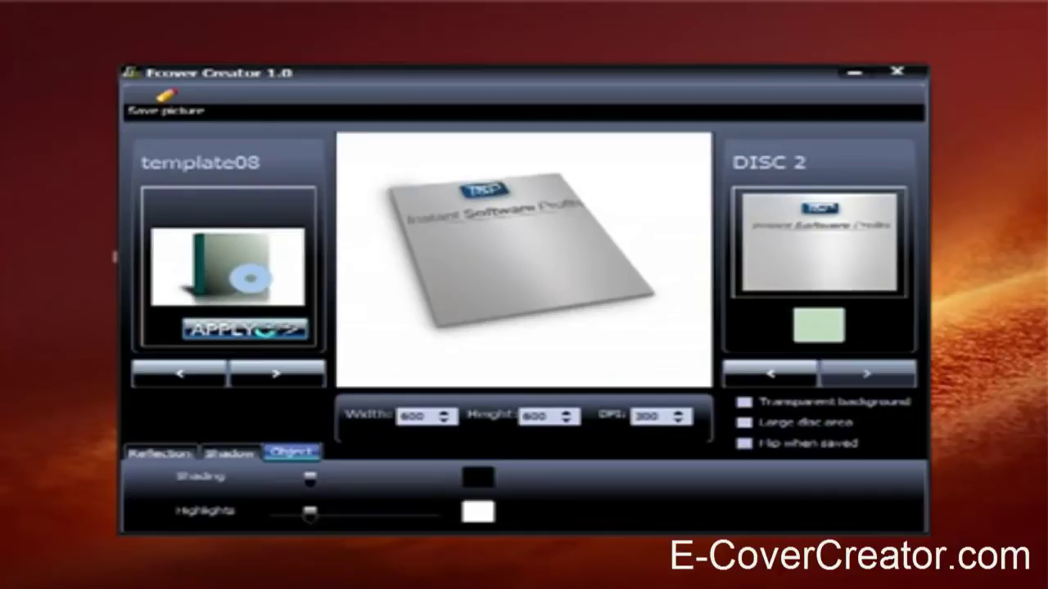
Turn on Large disc area for the template08 render.
click(310, 479)
click(274, 378)
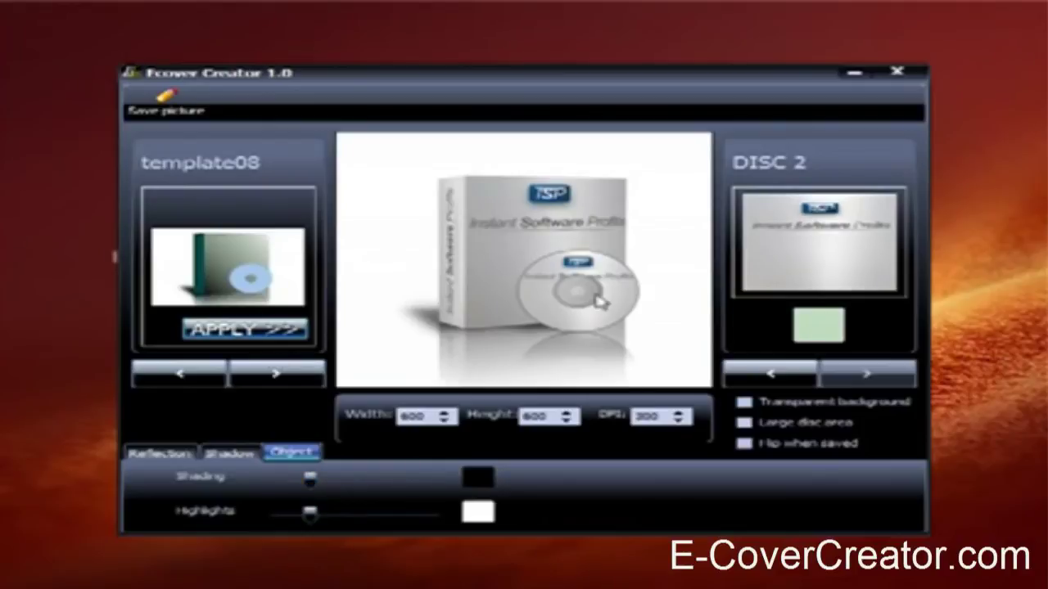
click(745, 423)
click(745, 423)
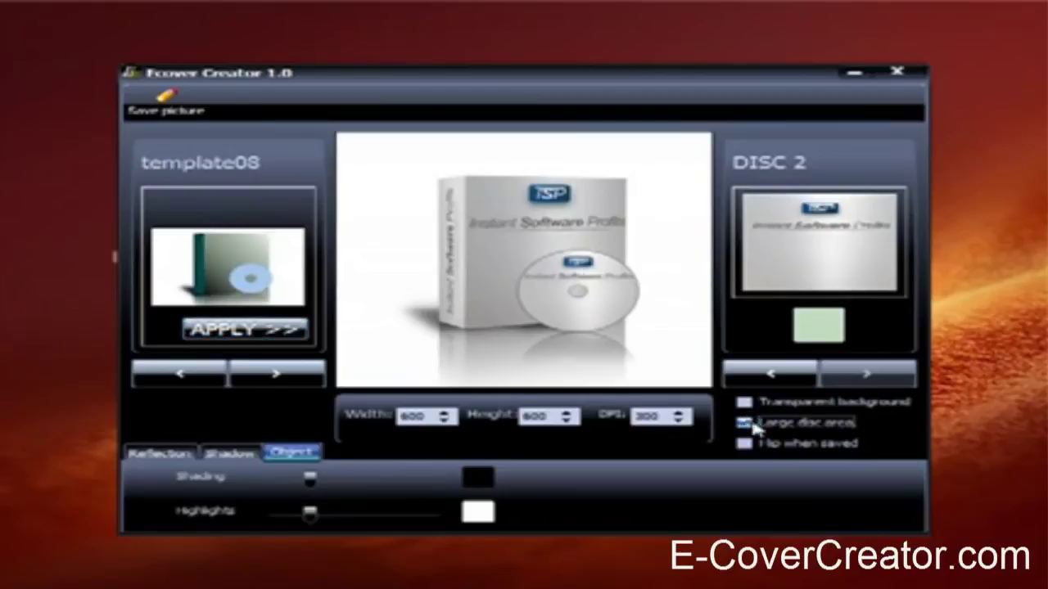
Apply templates 09 through 12 to the cover in turn.
click(297, 386)
click(252, 329)
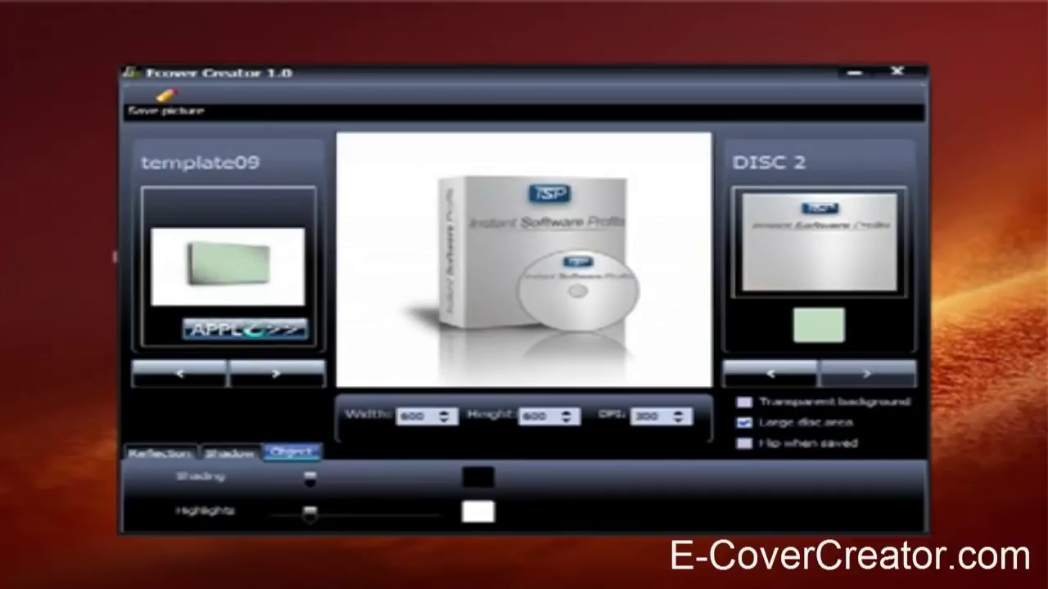
click(279, 387)
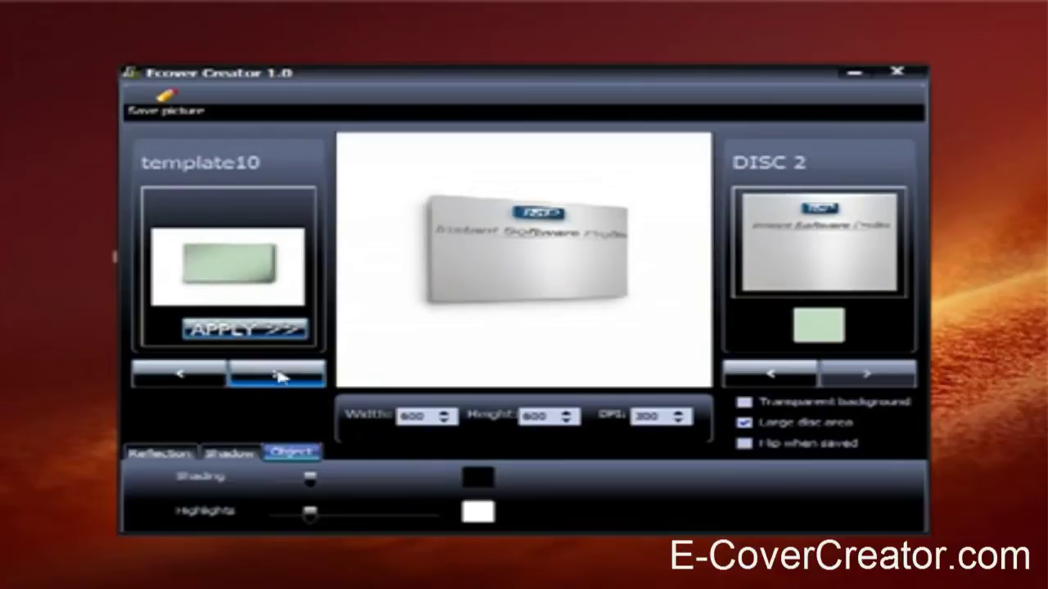
click(278, 332)
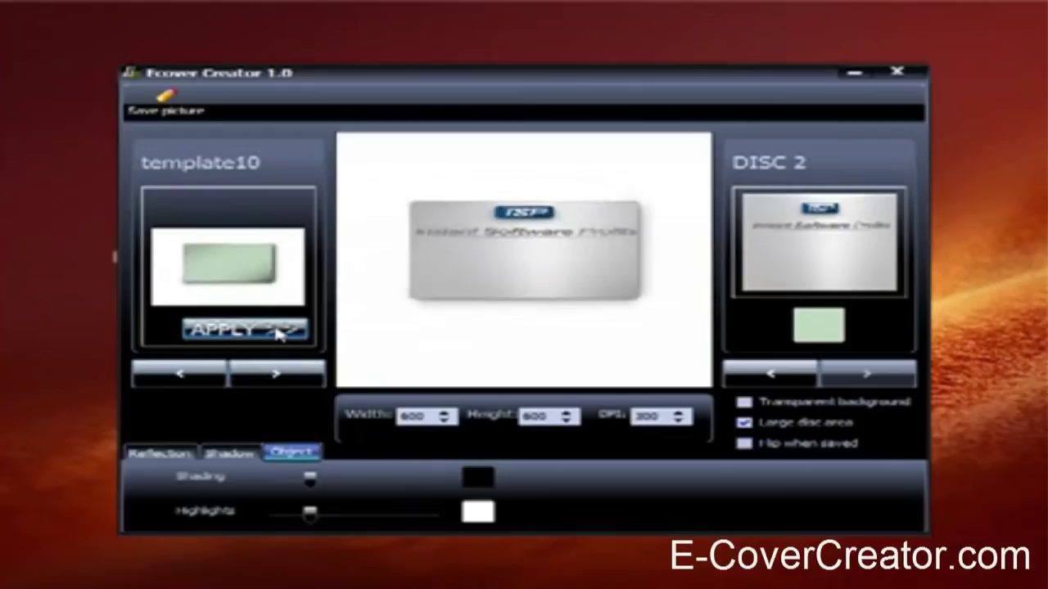
click(288, 379)
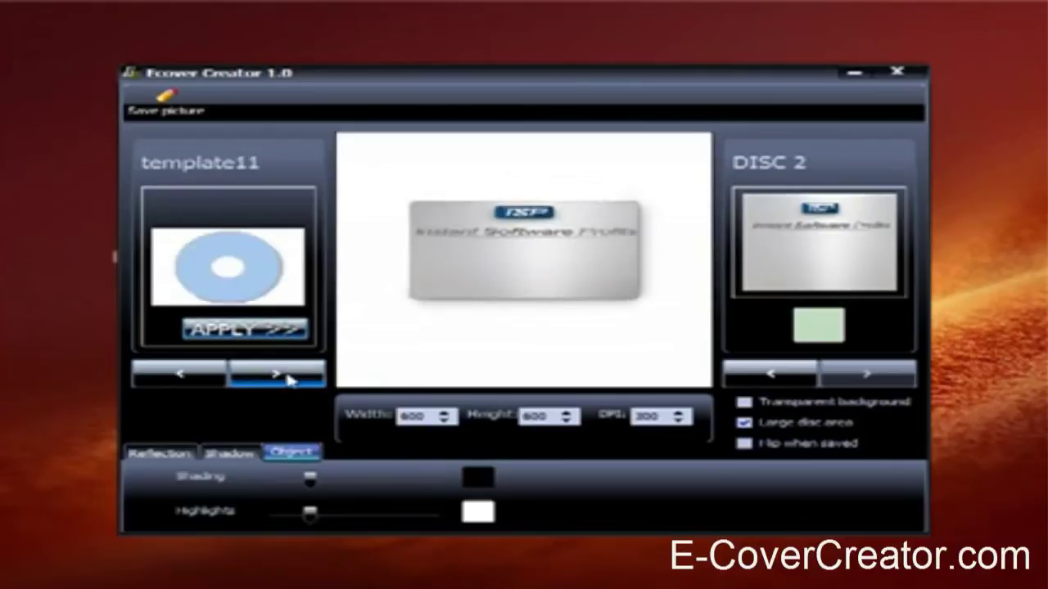
click(278, 329)
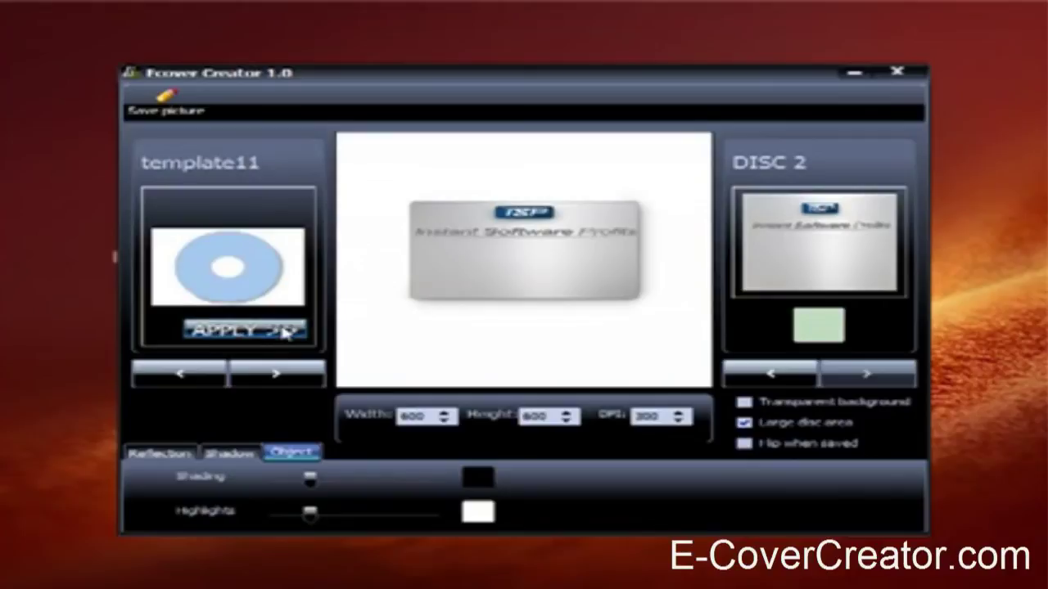
click(280, 375)
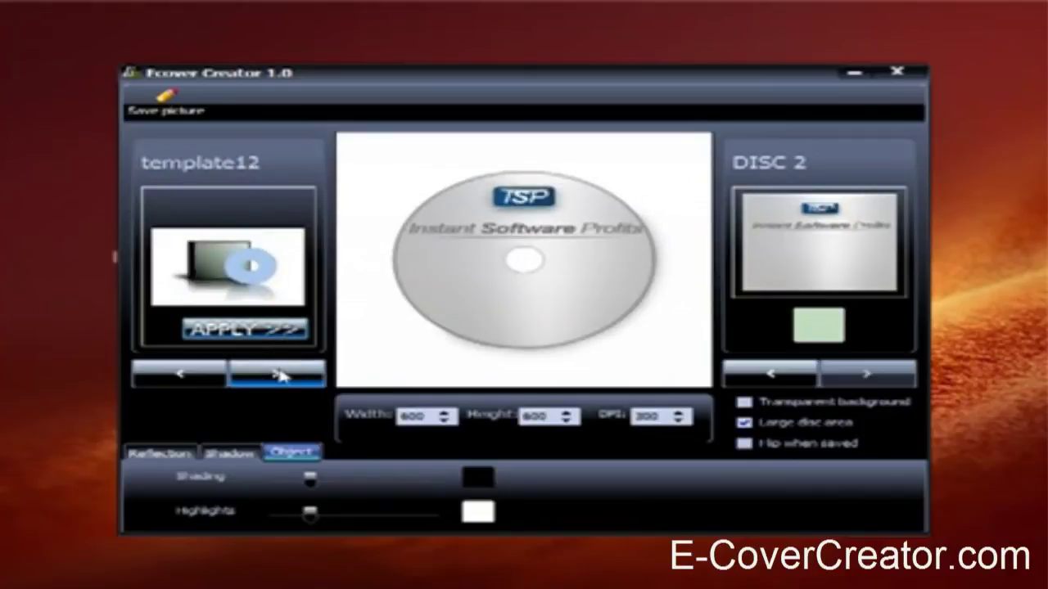
click(279, 331)
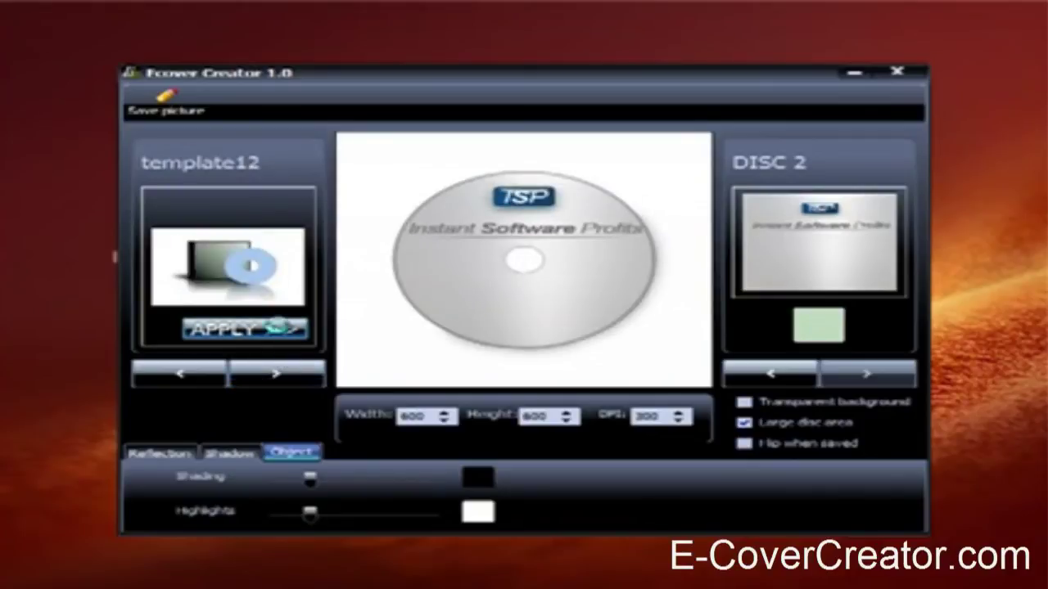
Apply templates 13 through 15 and make the image background transparent.
click(288, 382)
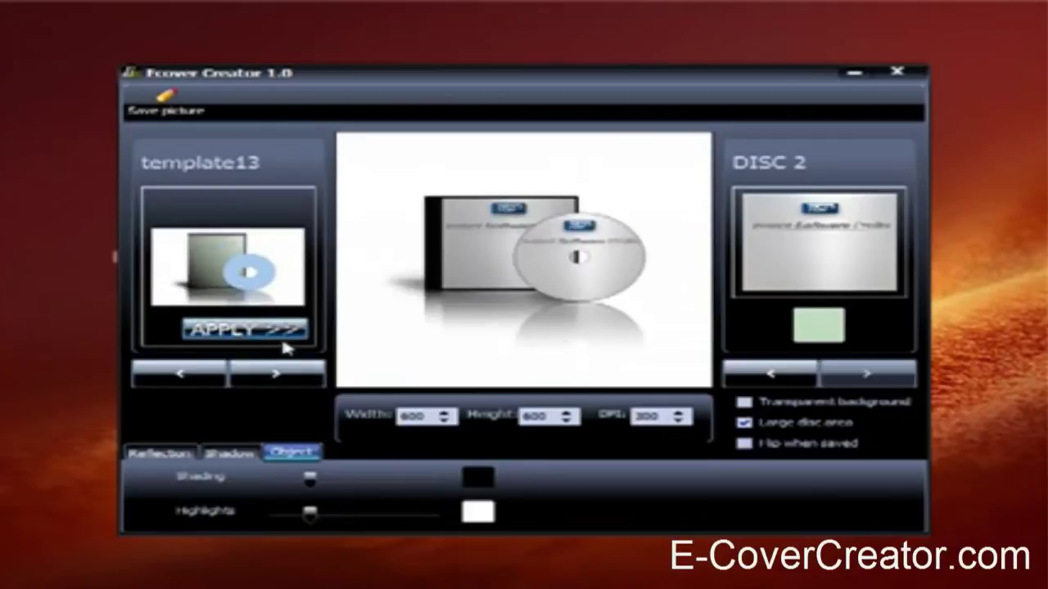
click(280, 334)
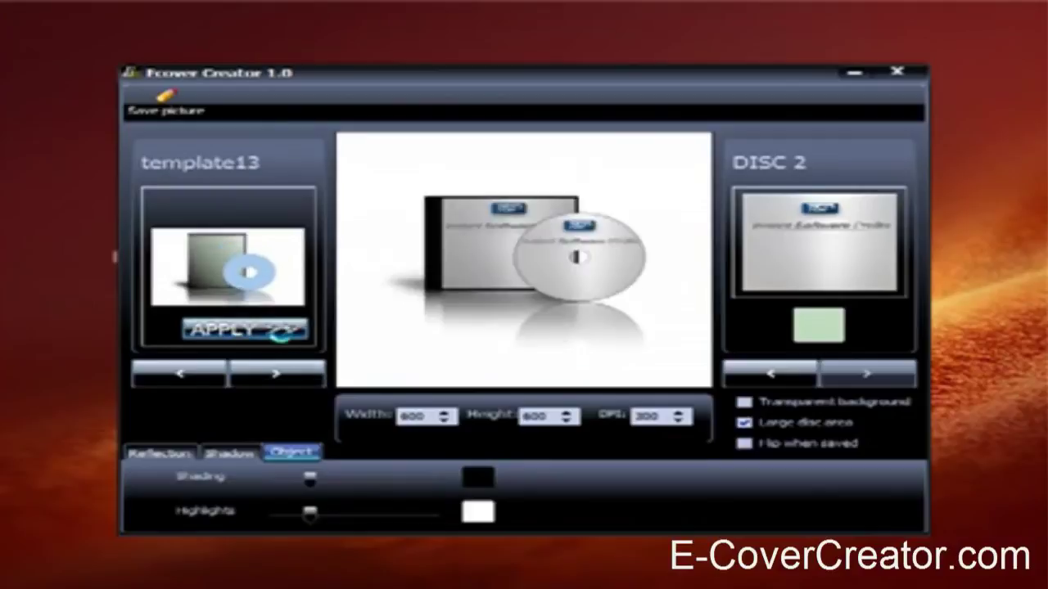
click(291, 376)
click(278, 331)
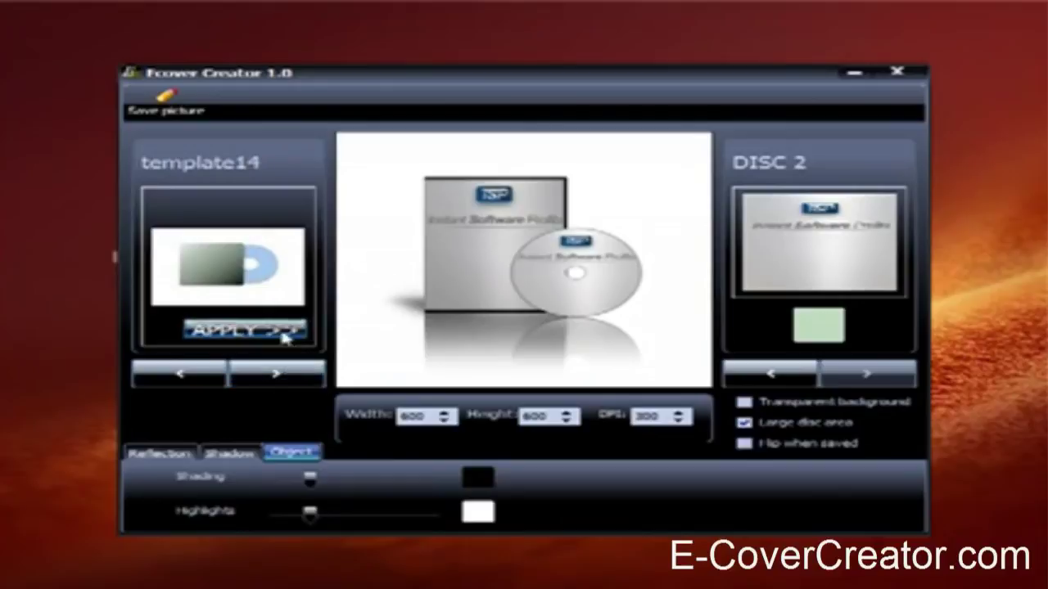
click(282, 376)
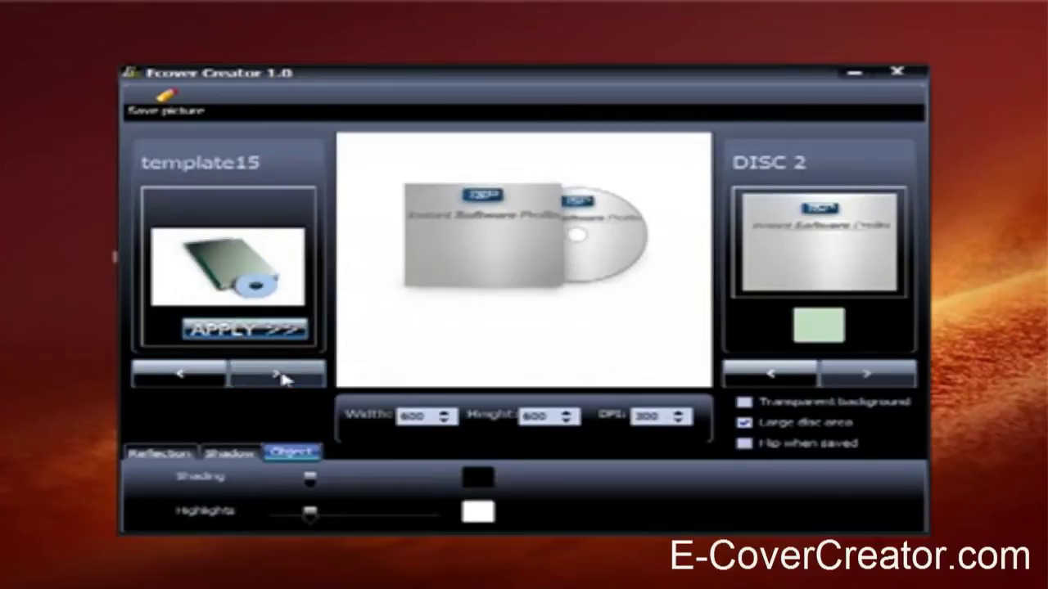
click(275, 332)
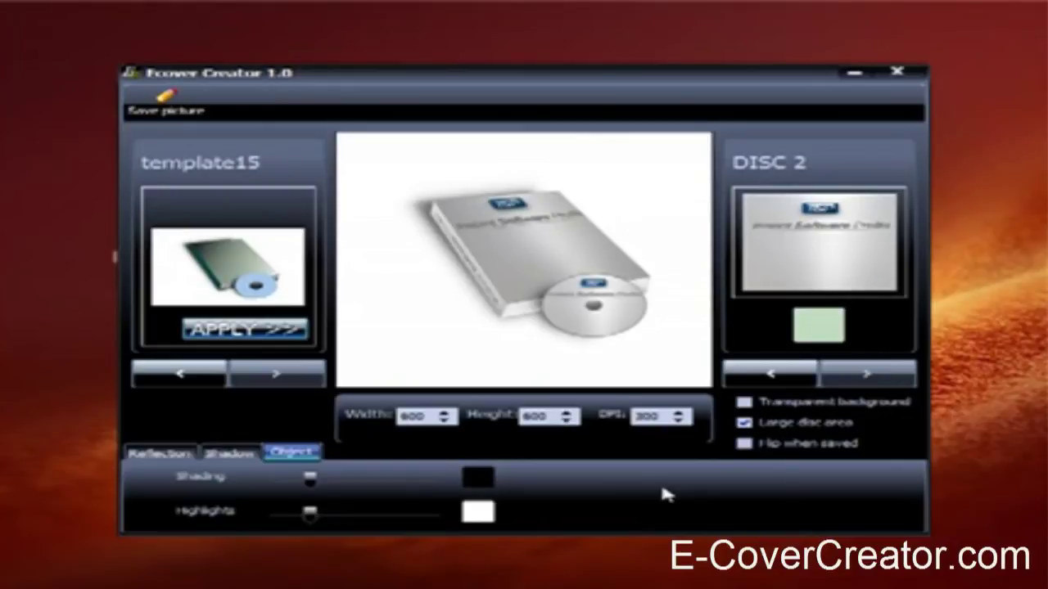
click(745, 403)
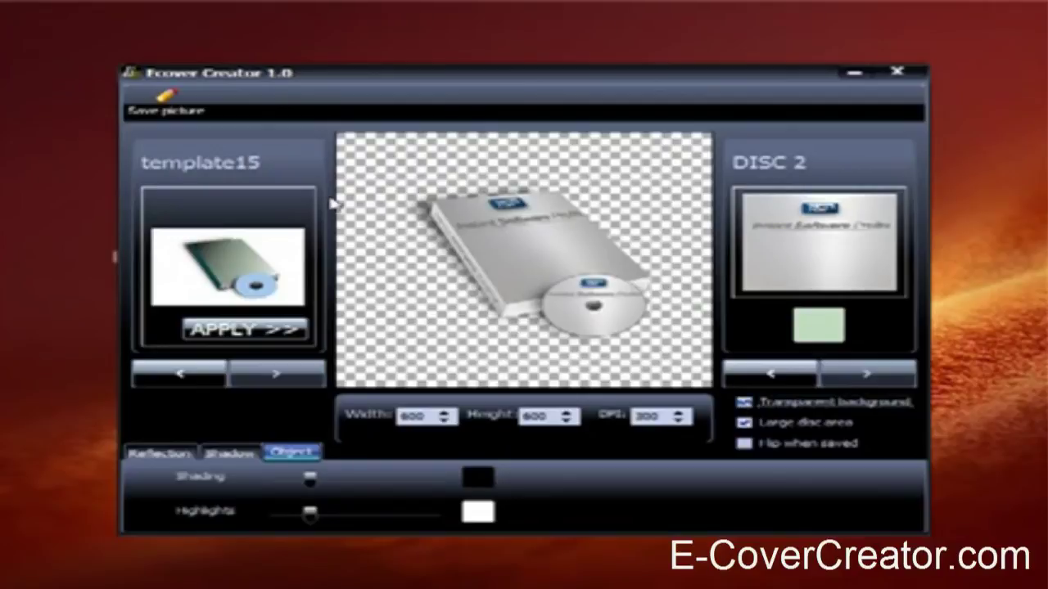
click(172, 111)
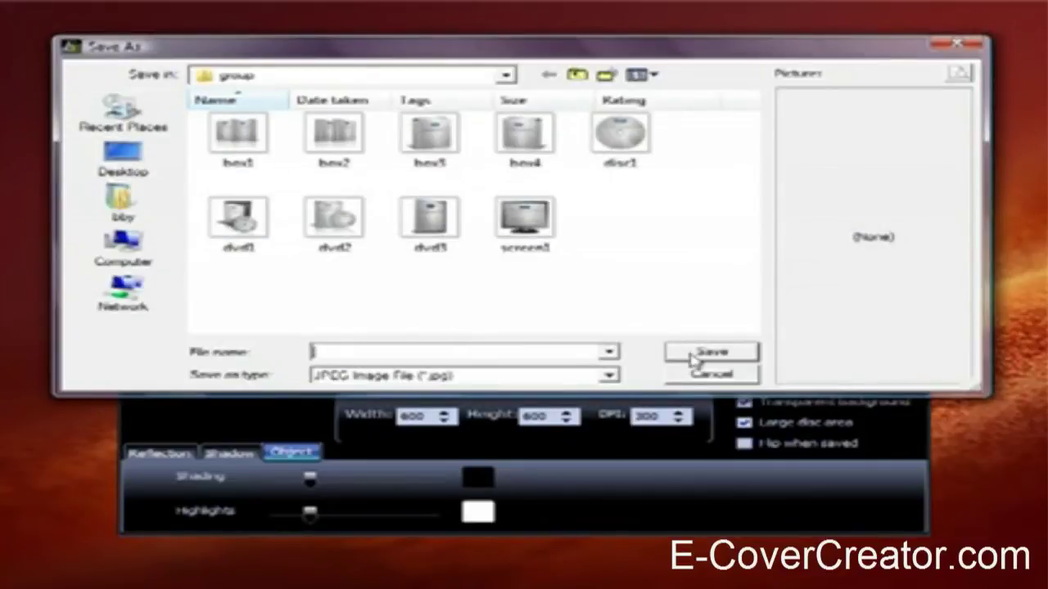
click(709, 375)
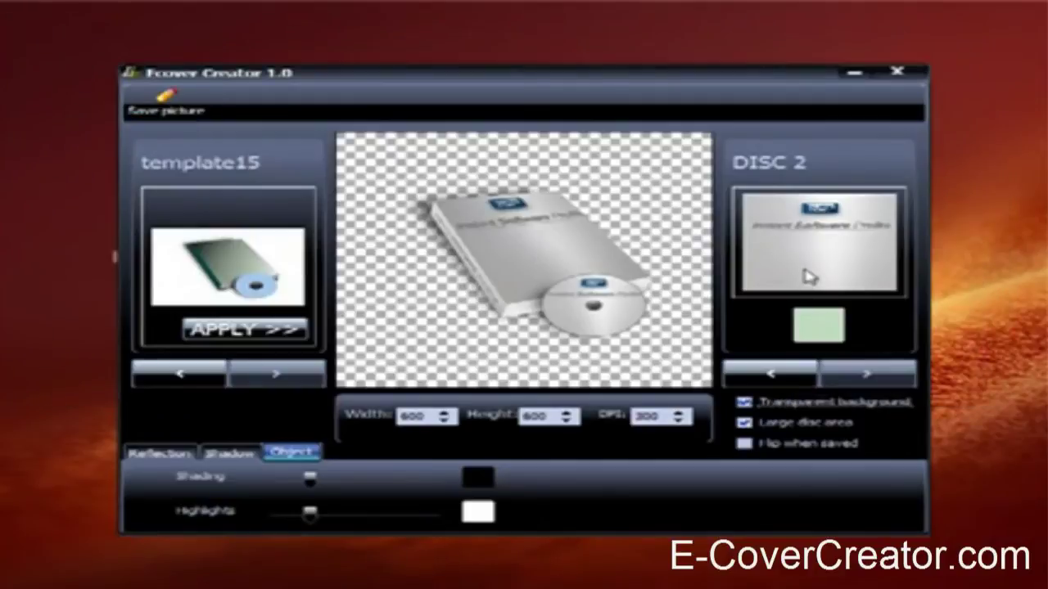